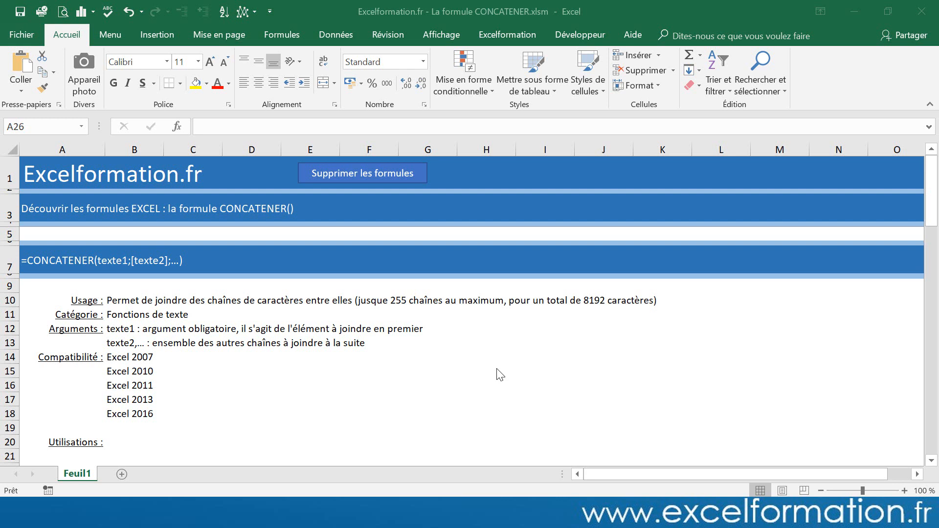
Step: Delete the existing example formulas from the worksheet using its built-in formula-removal macro
{"action": "left_click", "coordinate": [347, 330]}
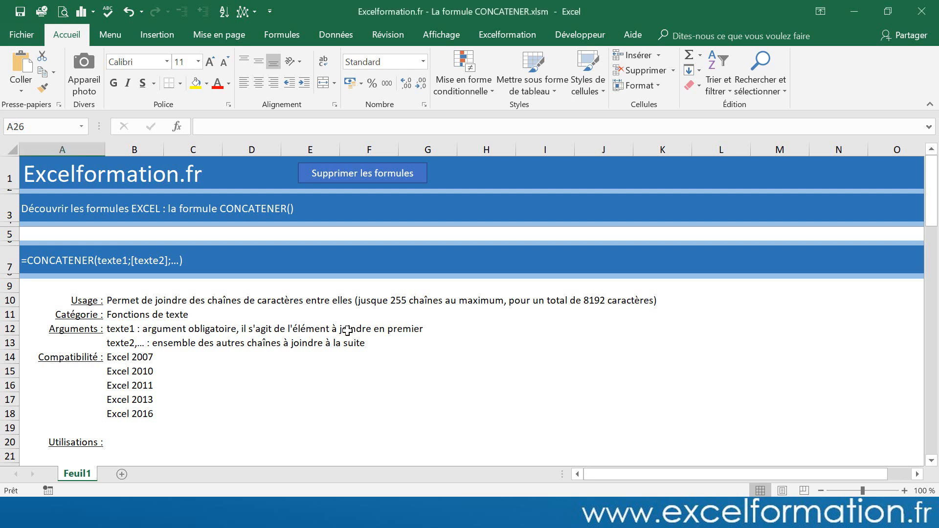
{"action": "scroll", "coordinate": [348, 330], "scroll_direction": "down", "scroll_amount": 2}
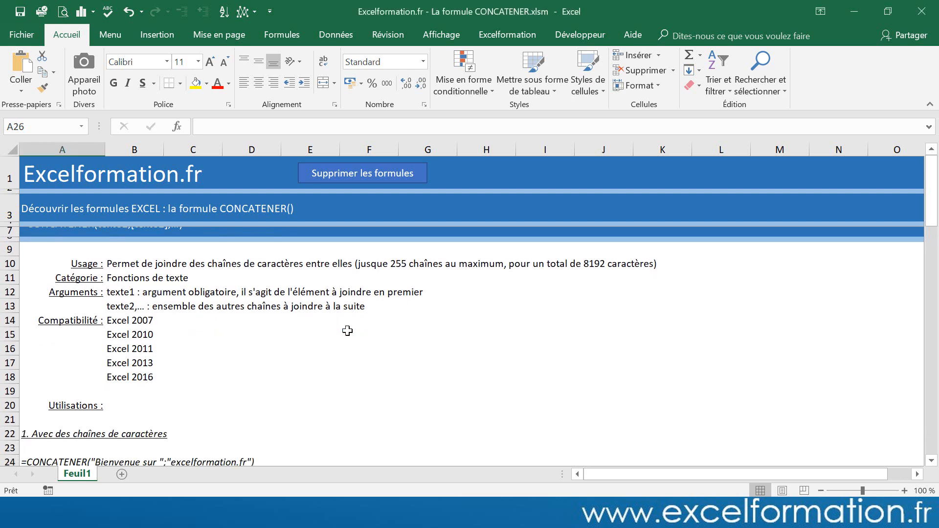
{"action": "left_click", "coordinate": [385, 181]}
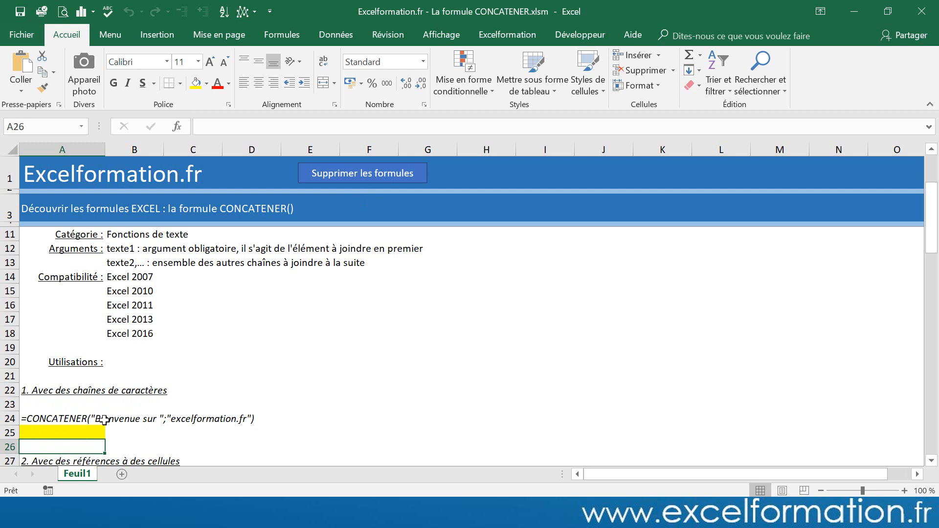
Step: Start a CONCATENER formula in cell A25 through the function arguments dialog, with Texte1 set to "Bienvenue sur " including the trailing space
{"action": "scroll", "coordinate": [191, 376], "scroll_direction": "up", "scroll_amount": 2}
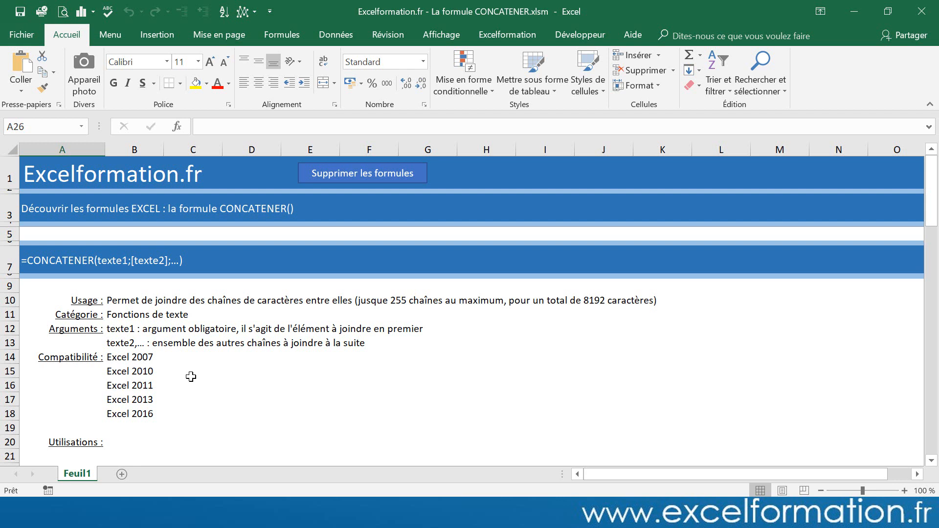
{"action": "scroll", "coordinate": [191, 376], "scroll_direction": "down", "scroll_amount": 3}
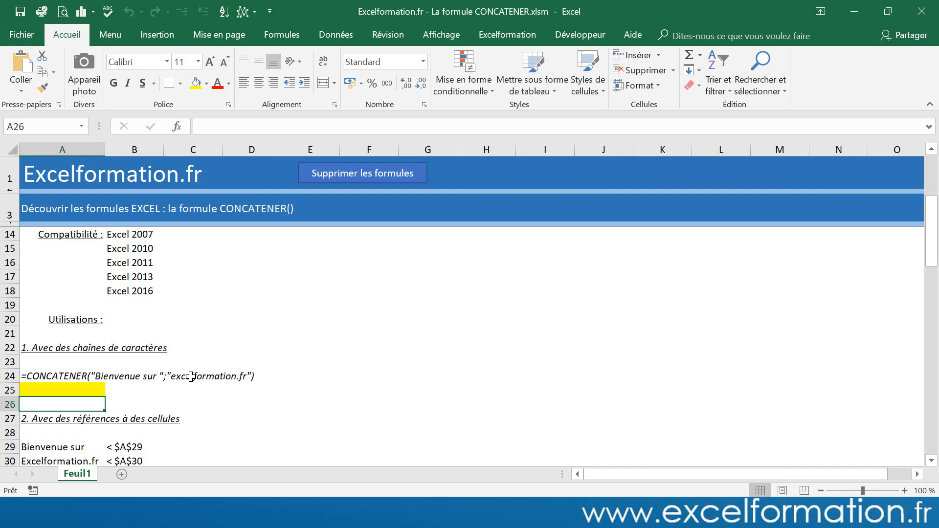
{"action": "left_click", "coordinate": [97, 390]}
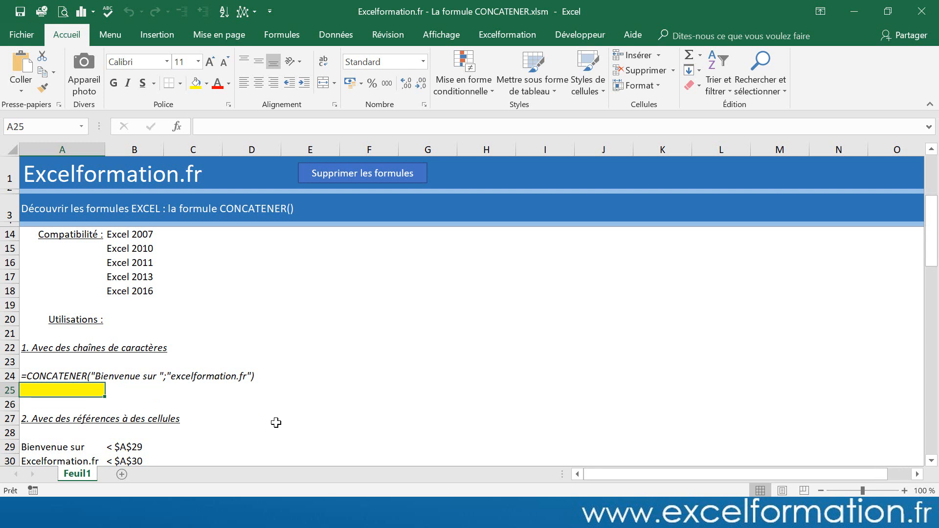
{"action": "type", "text": "=conc"}
{"action": "key", "text": "Tab"}
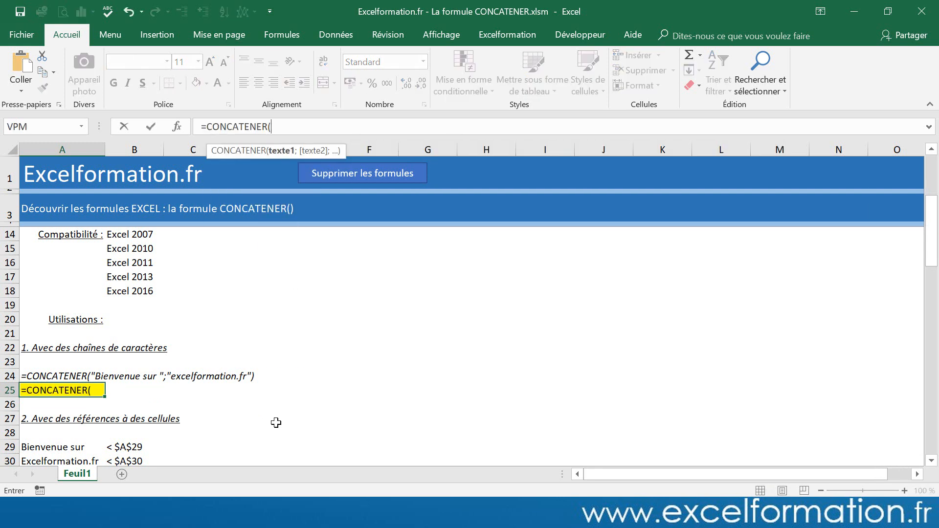
{"action": "left_click", "coordinate": [178, 128]}
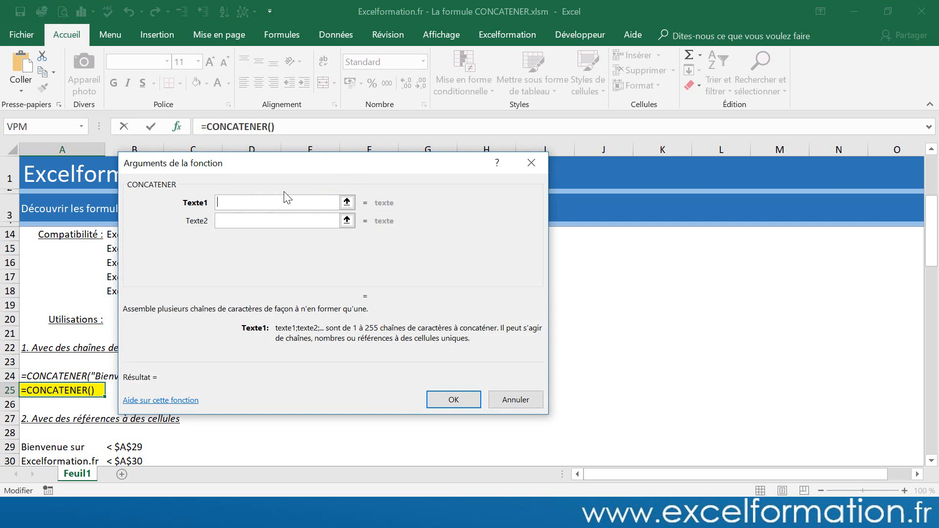
{"action": "type", "text": "\"Bien"}
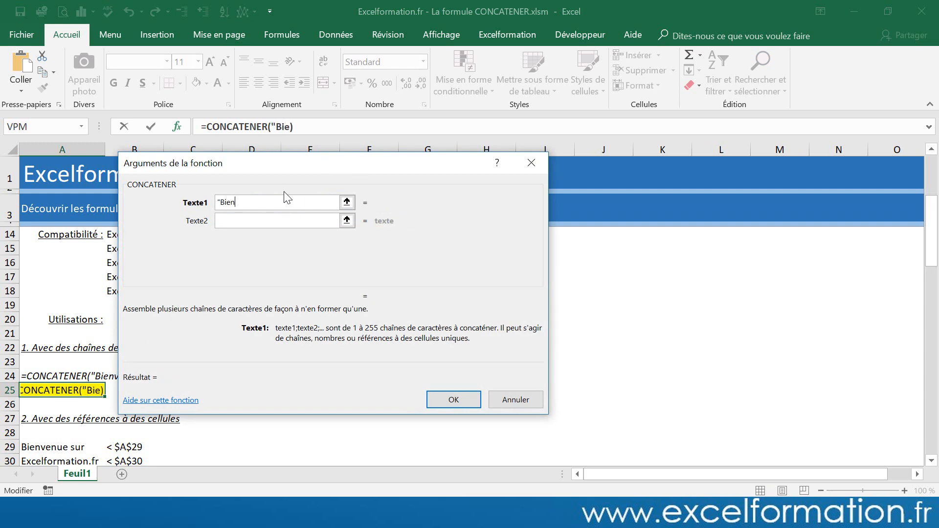
{"action": "type", "text": "venue sur"}
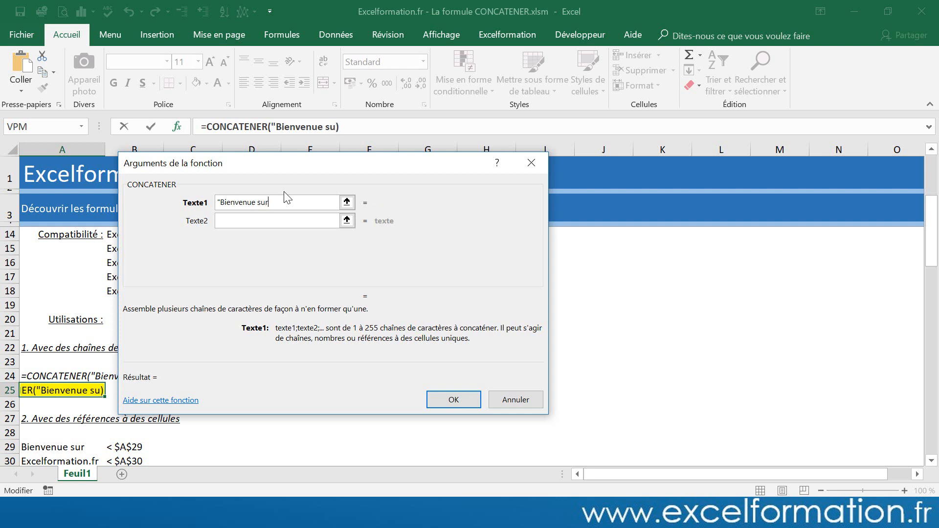
{"action": "type", "text": " \""}
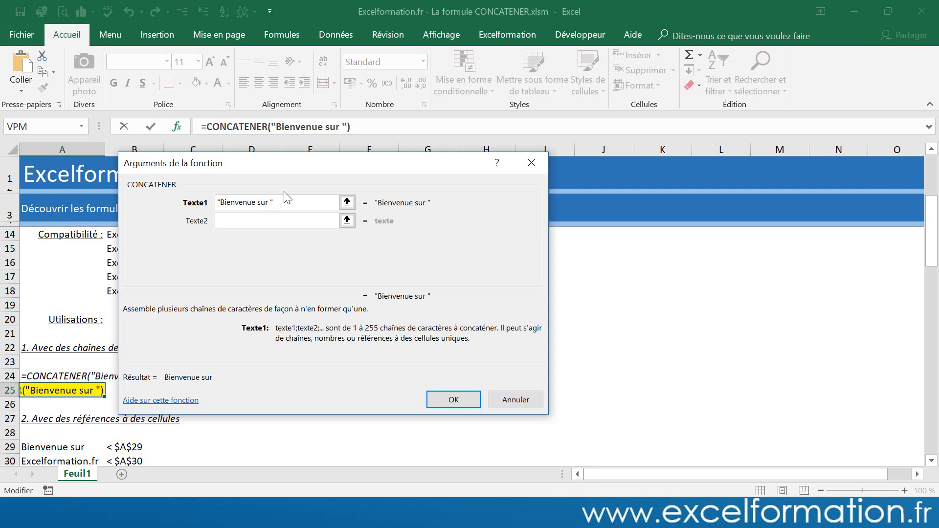
Step: Set Texte2 to "excelformation.fr" and validate the CONCATENER formula in A25
{"action": "left_click", "coordinate": [272, 220]}
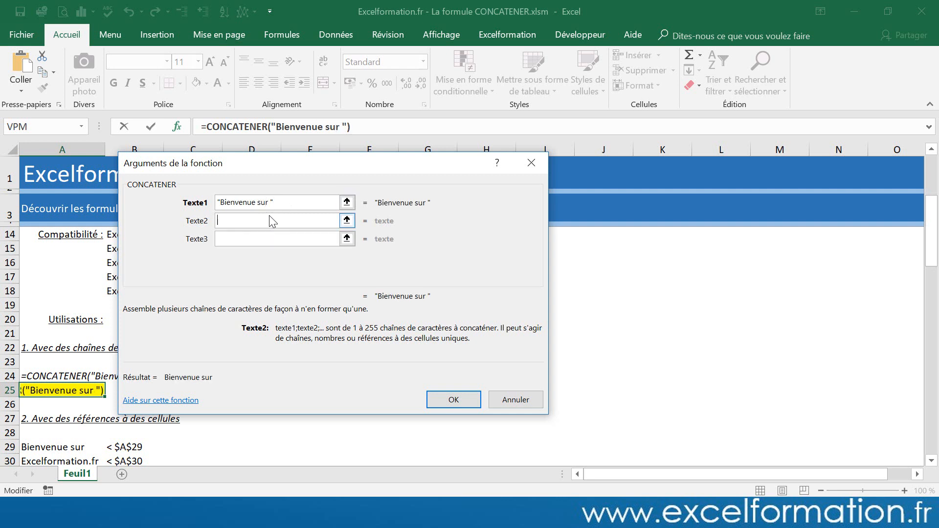
{"action": "type", "text": "\"ex"}
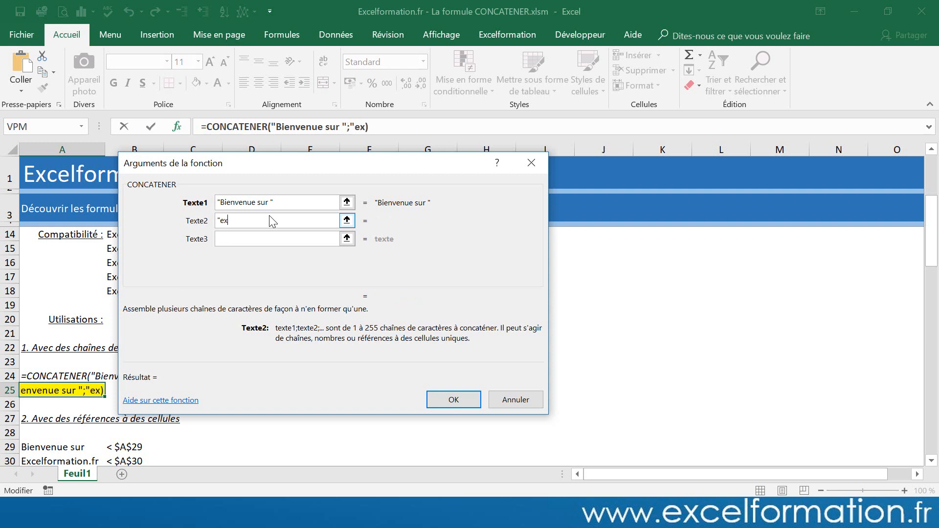
{"action": "type", "text": "cel"}
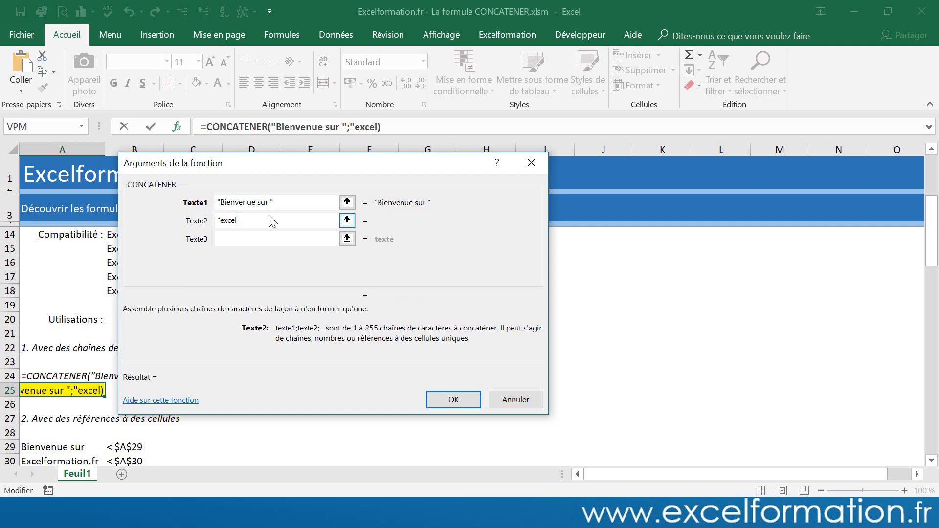
{"action": "type", "text": "forma"}
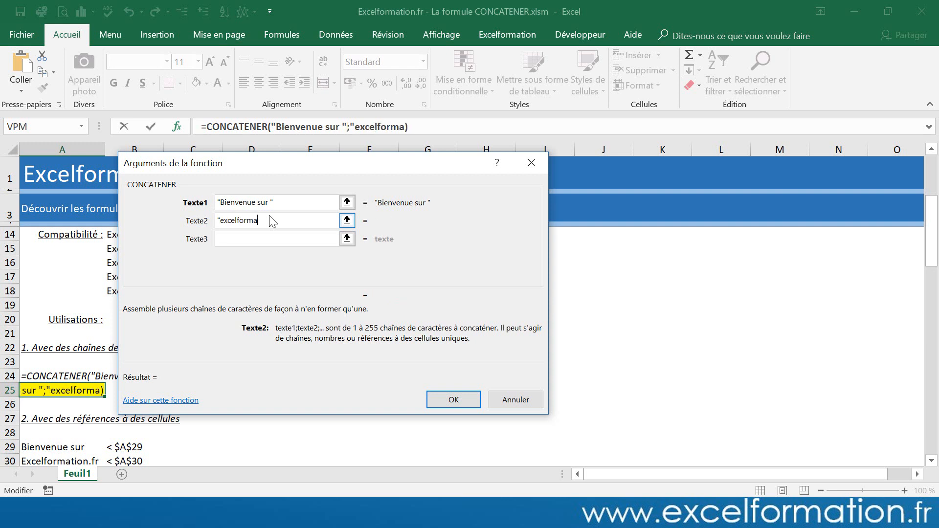
{"action": "type", "text": "tion.fr\""}
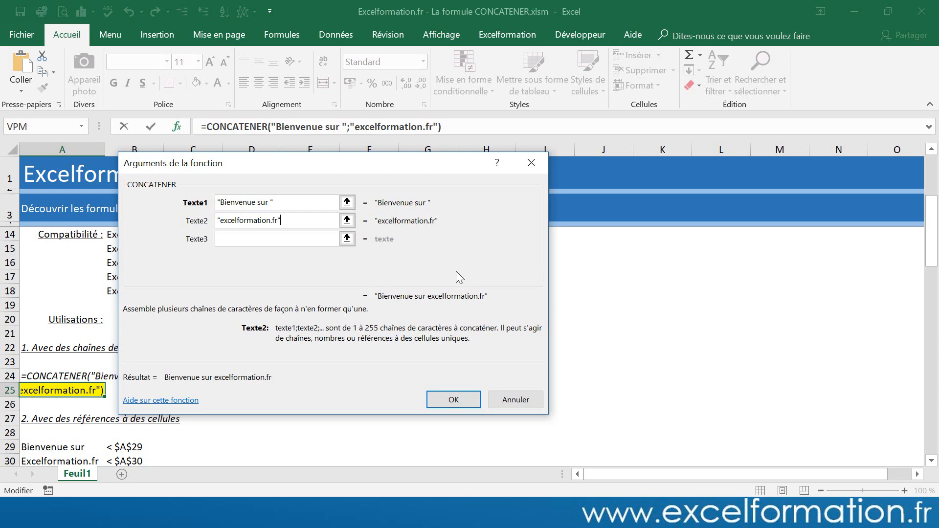
{"action": "left_click", "coordinate": [447, 401]}
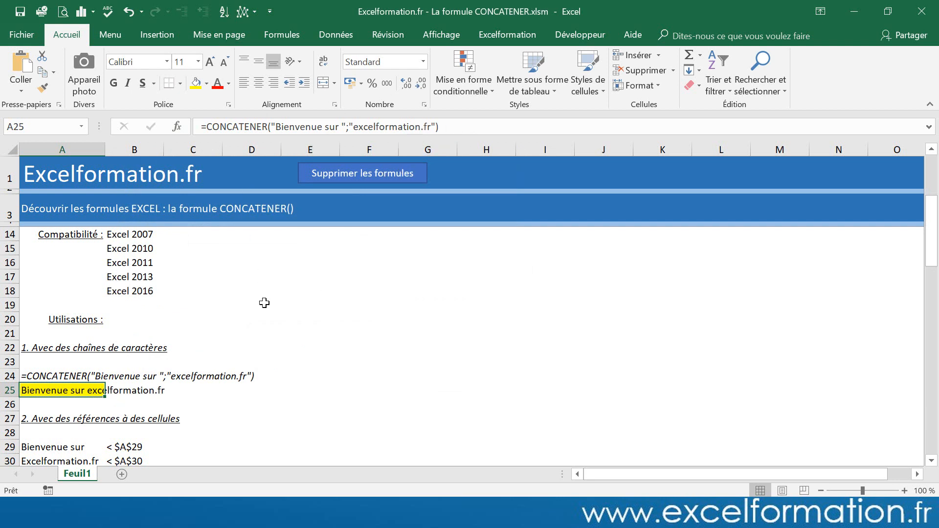
Step: Enter =CONCATENER(A29;A30) in cell A31 to join the two referenced cells
{"action": "scroll", "coordinate": [264, 304], "scroll_direction": "down", "scroll_amount": 2}
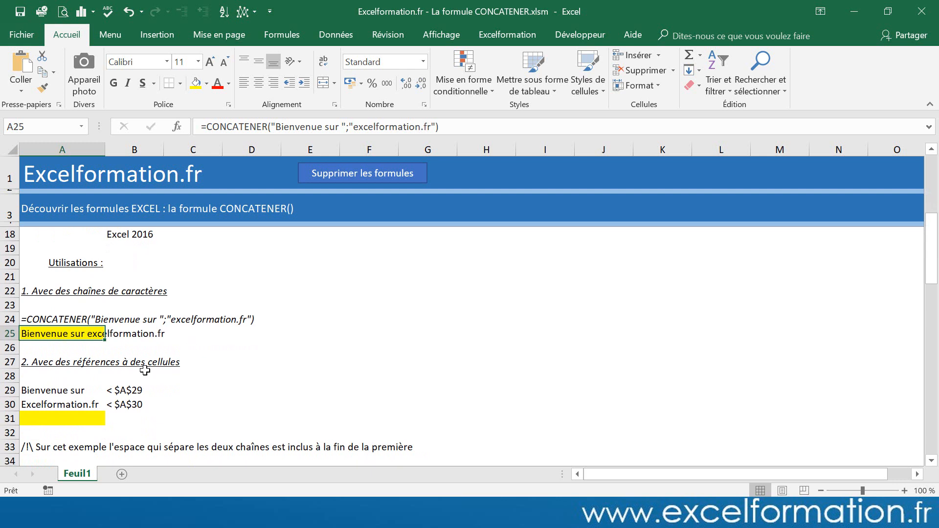
{"action": "left_click", "coordinate": [82, 419]}
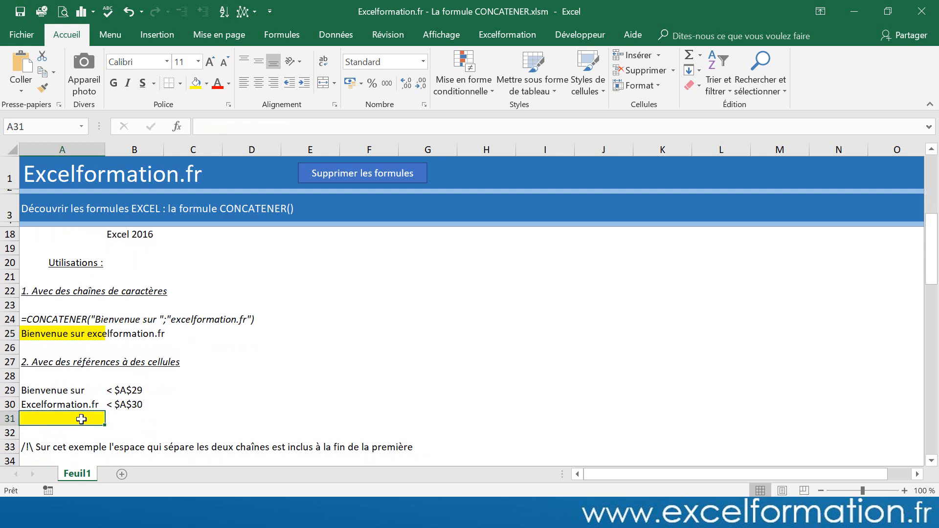
{"action": "type", "text": "=con"}
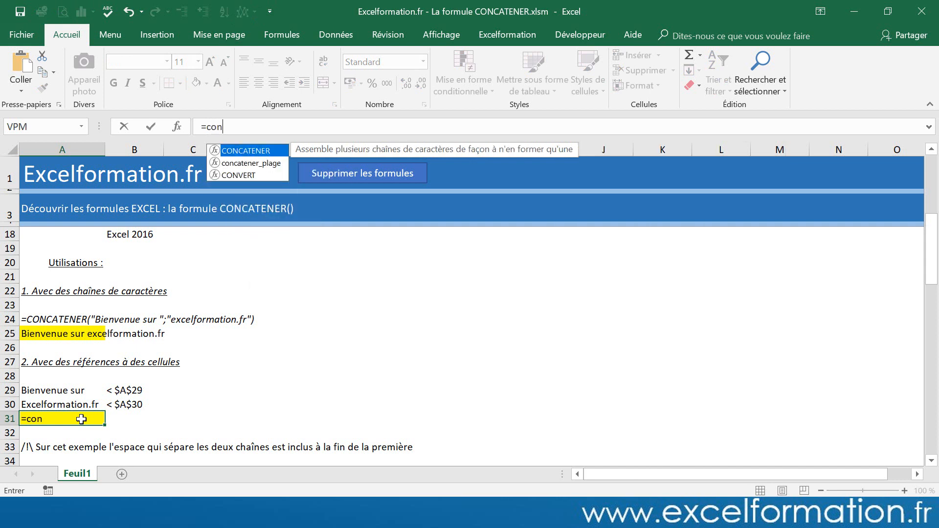
{"action": "key", "text": "Tab"}
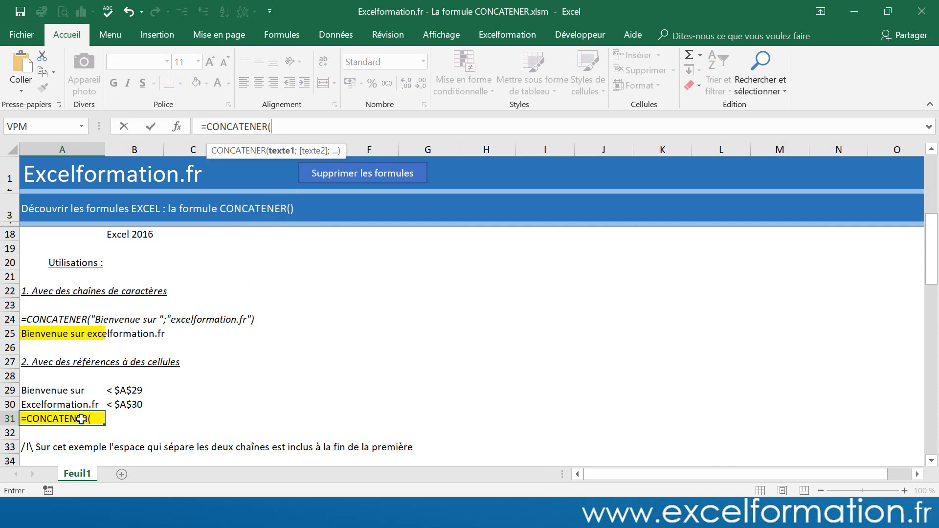
{"action": "left_click", "coordinate": [61, 390]}
{"action": "type", "text": ";"}
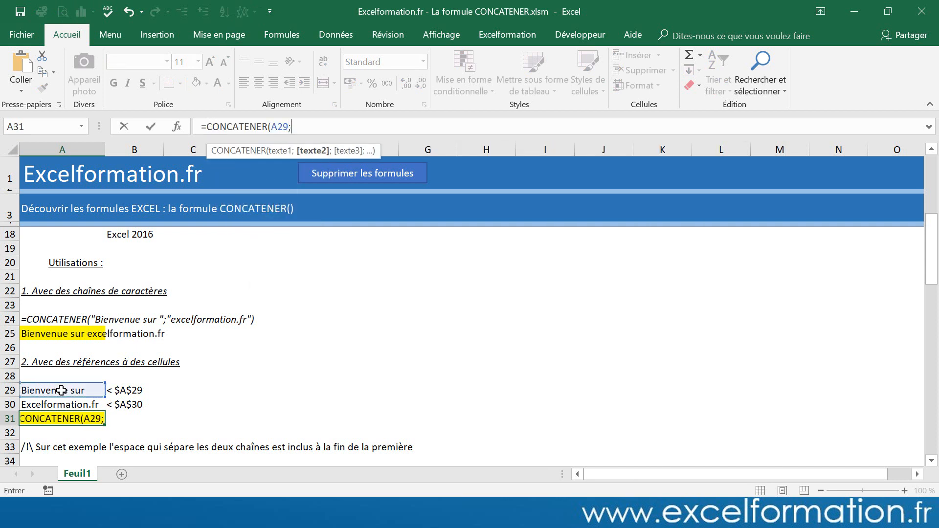
{"action": "left_click", "coordinate": [63, 404]}
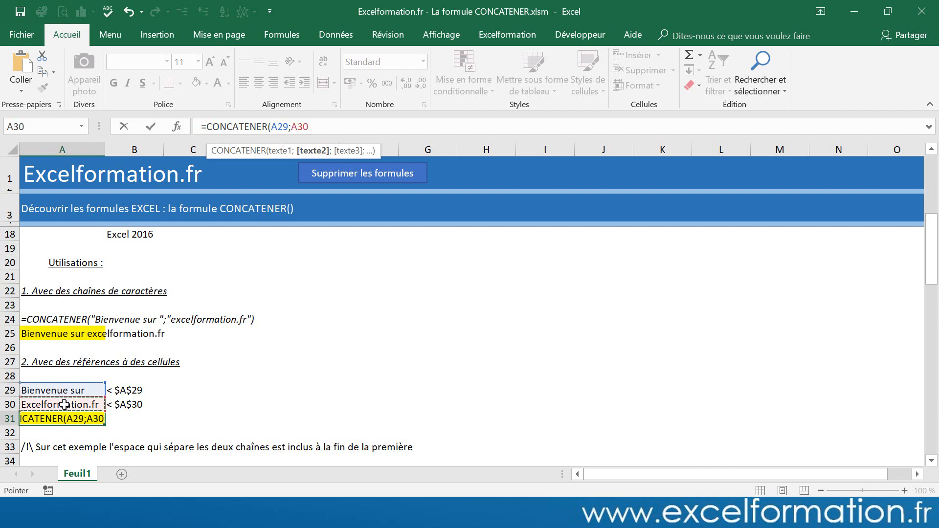
{"action": "key", "text": "Return"}
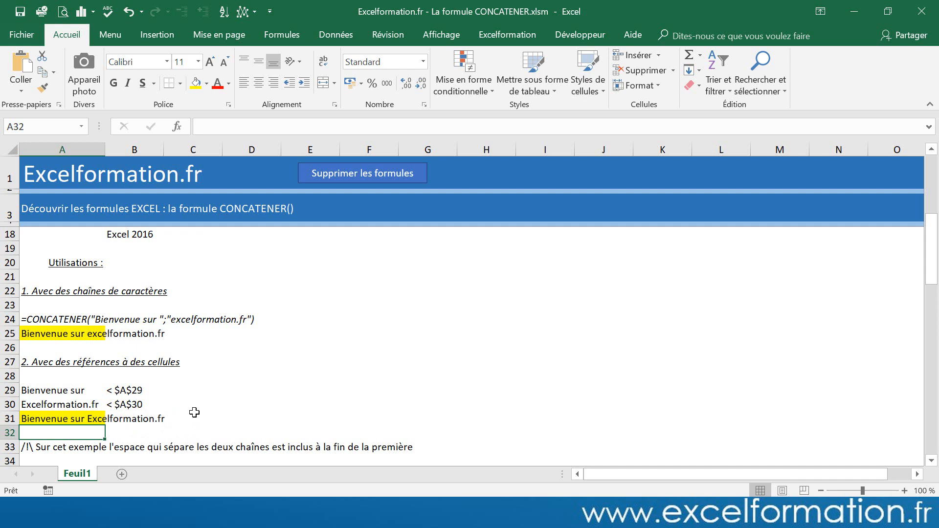
Step: Edit the A25 formula to make the space a separate argument: =CONCATENER("Bienvenue sur";" ";"excelformation.fr")
{"action": "scroll", "coordinate": [194, 413], "scroll_direction": "down", "scroll_amount": 2}
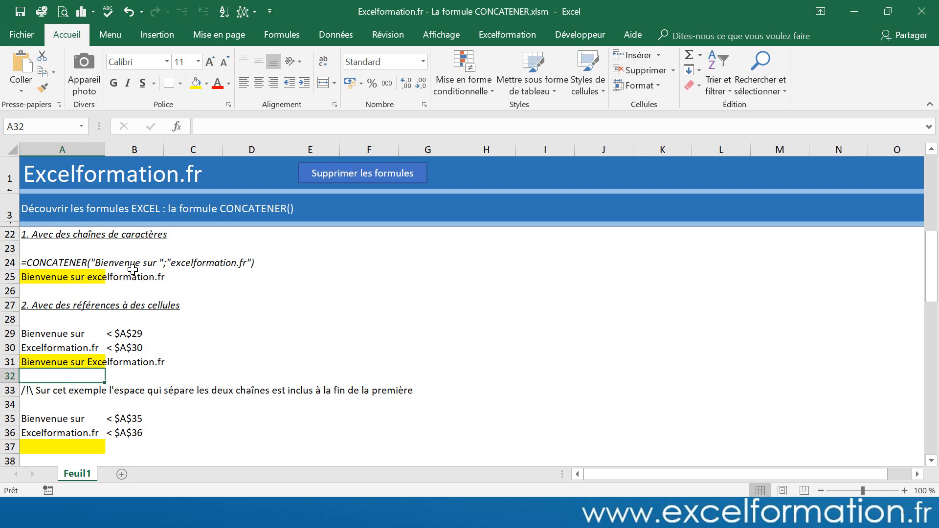
{"action": "left_click", "coordinate": [72, 277]}
{"action": "left_click", "coordinate": [340, 131]}
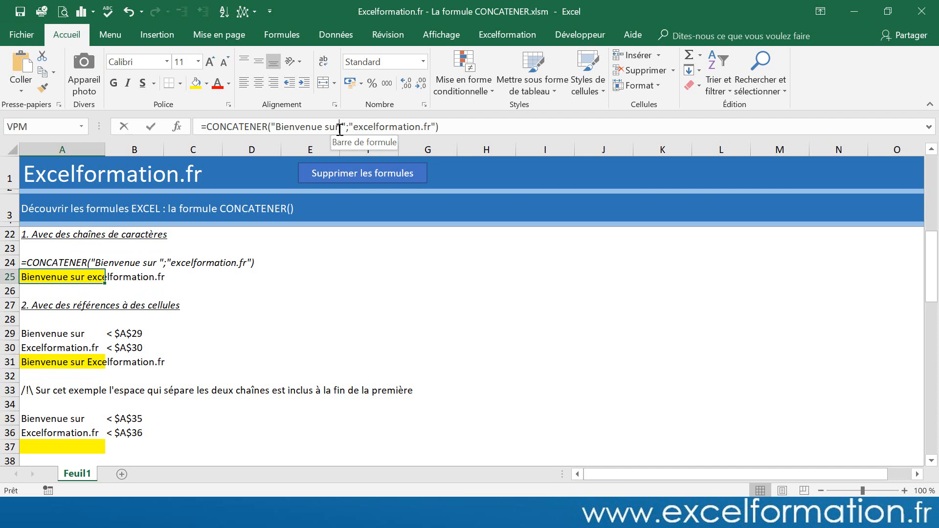
{"action": "type", "text": "\";\""}
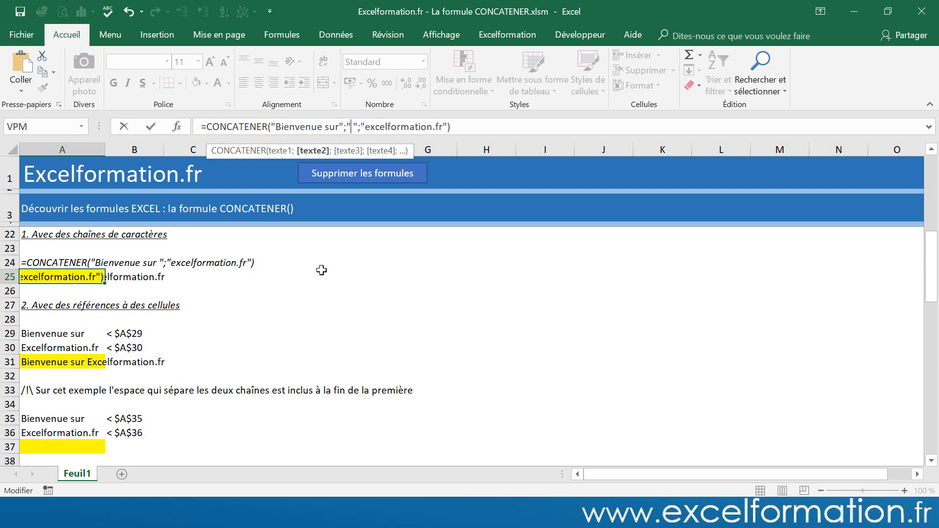
{"action": "key", "text": "Return"}
Step: Enter a formula in cell A37 joining A35, a space and A36: =CONCATENER(A35;" ";A36)
{"action": "scroll", "coordinate": [322, 270], "scroll_direction": "down", "scroll_amount": 1}
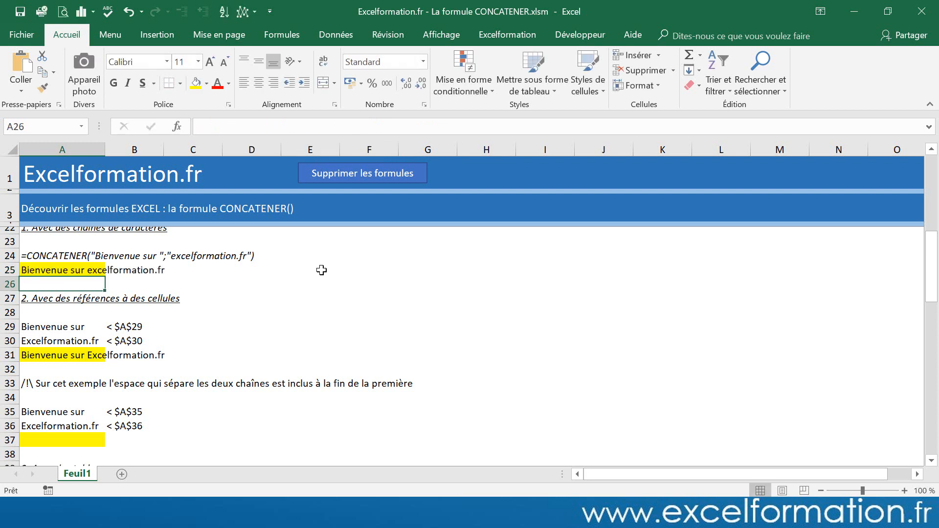
{"action": "left_click", "coordinate": [74, 406]}
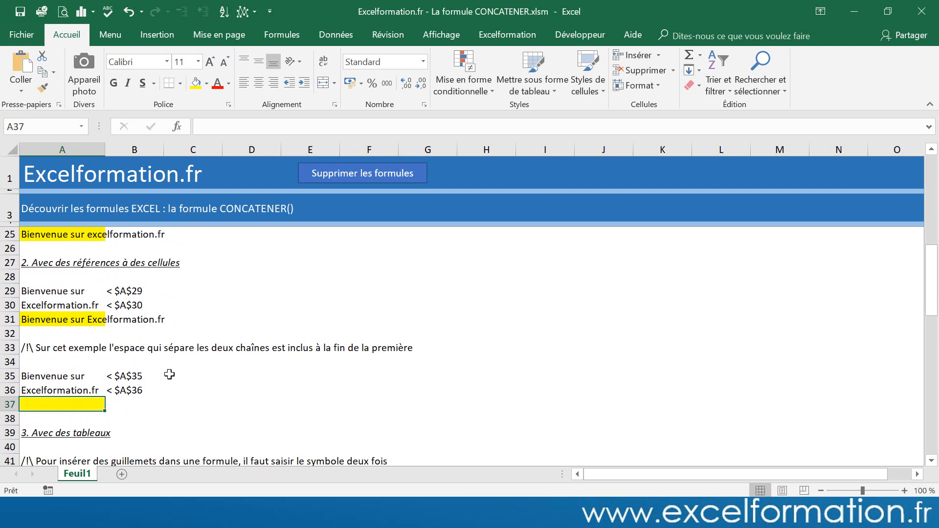
{"action": "type", "text": "=CONCATENER("}
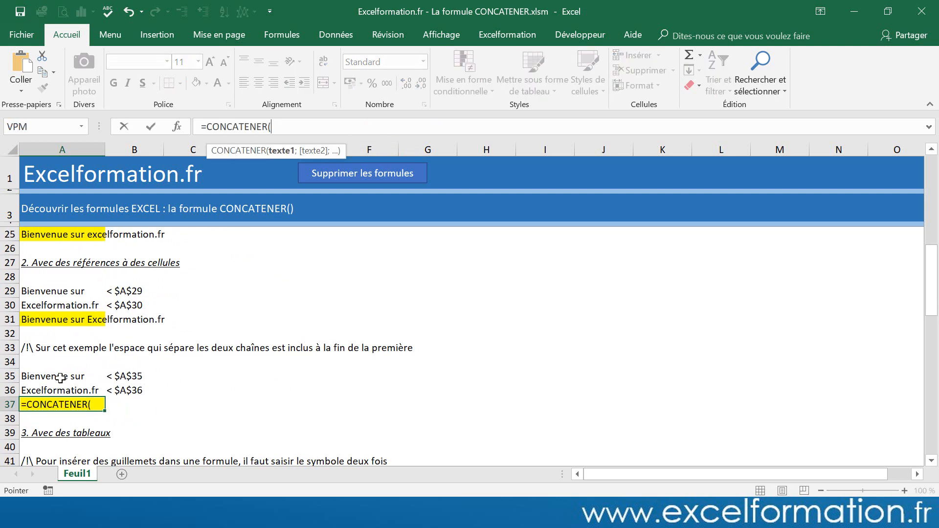
{"action": "left_click", "coordinate": [61, 378]}
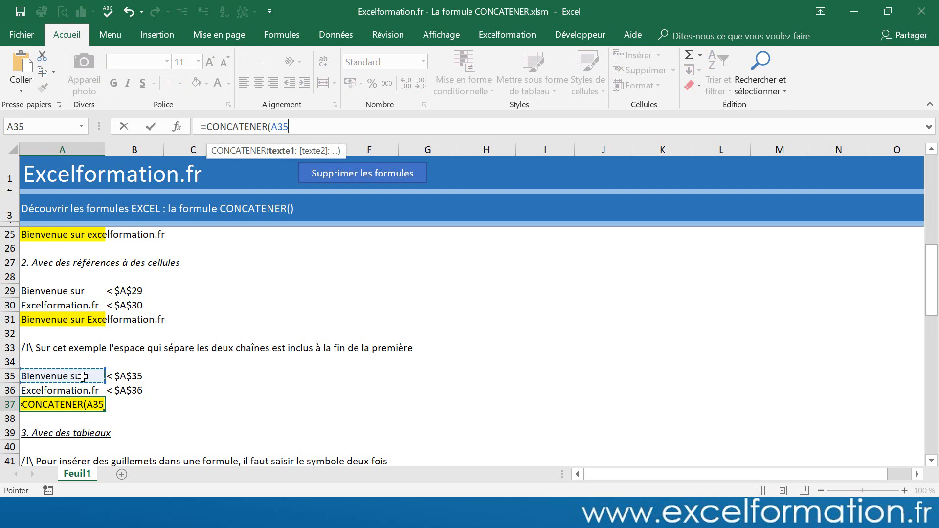
{"action": "type", "text": ";\""}
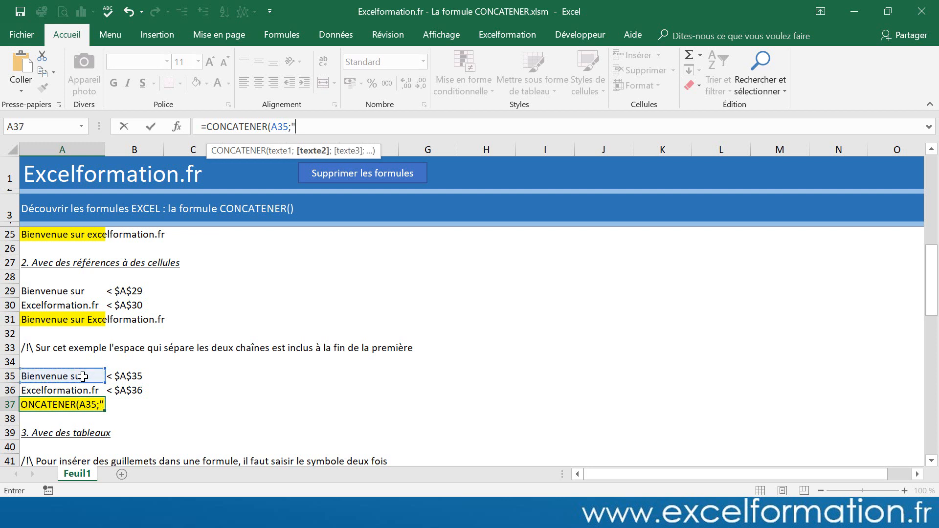
{"action": "type", "text": " \""}
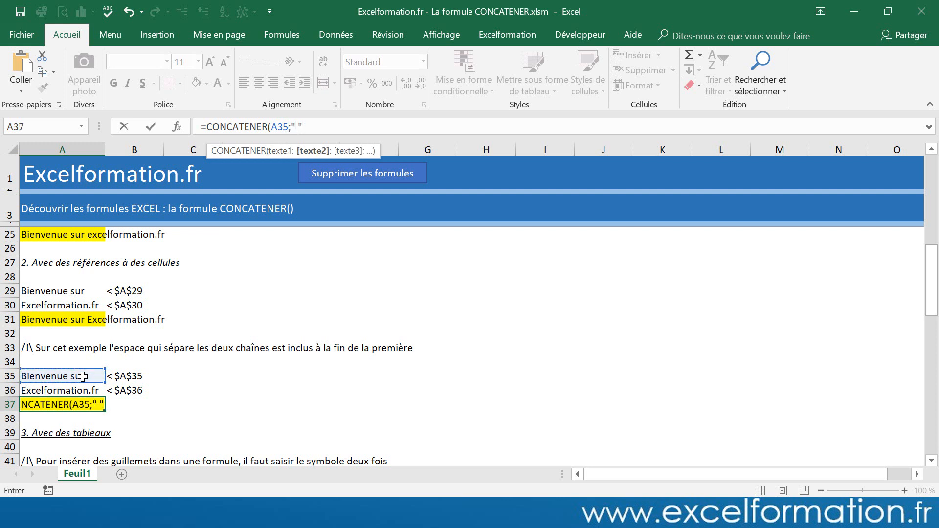
{"action": "type", "text": ";"}
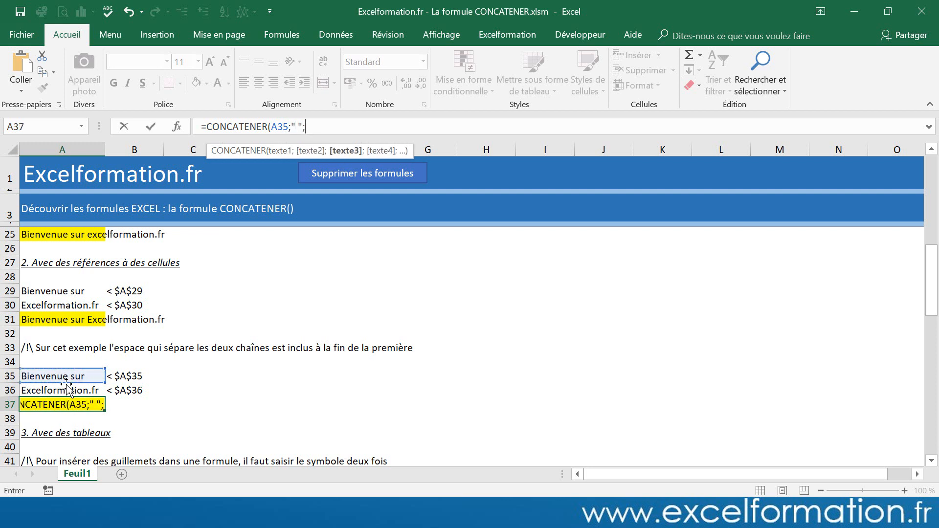
{"action": "left_click", "coordinate": [68, 391]}
{"action": "key", "text": "Return"}
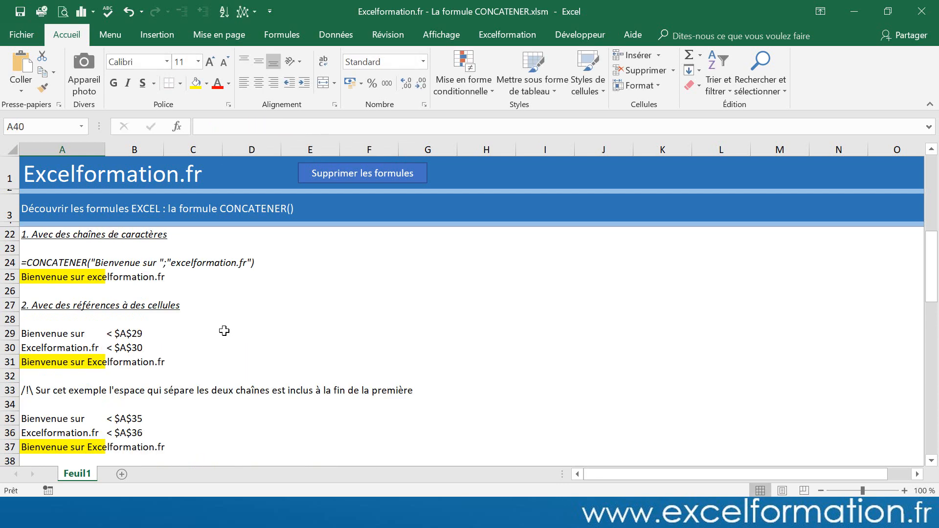
Step: Begin a CONCATENER formula in cell A43 with the text "Bienvenue sur " followed by a doubled quotation mark
{"action": "scroll", "coordinate": [224, 331], "scroll_direction": "down", "scroll_amount": 1}
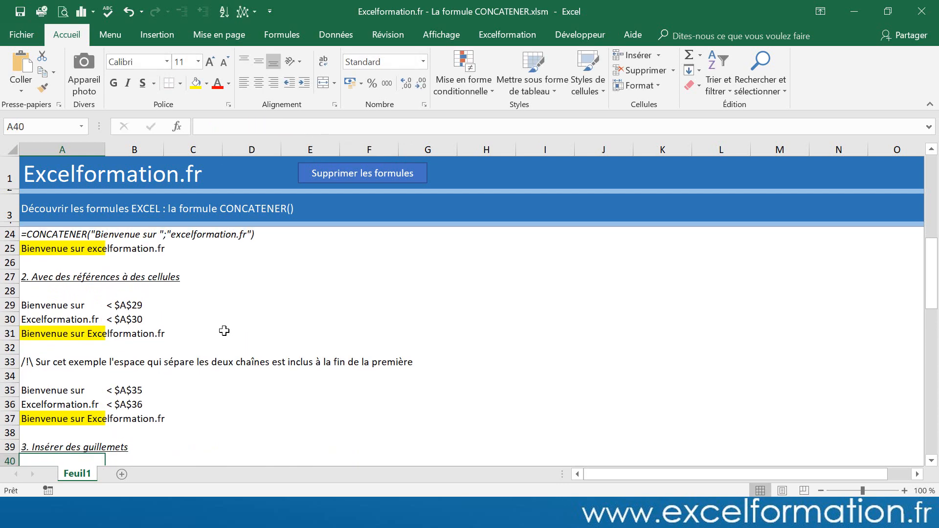
{"action": "scroll", "coordinate": [224, 331], "scroll_direction": "down", "scroll_amount": 3}
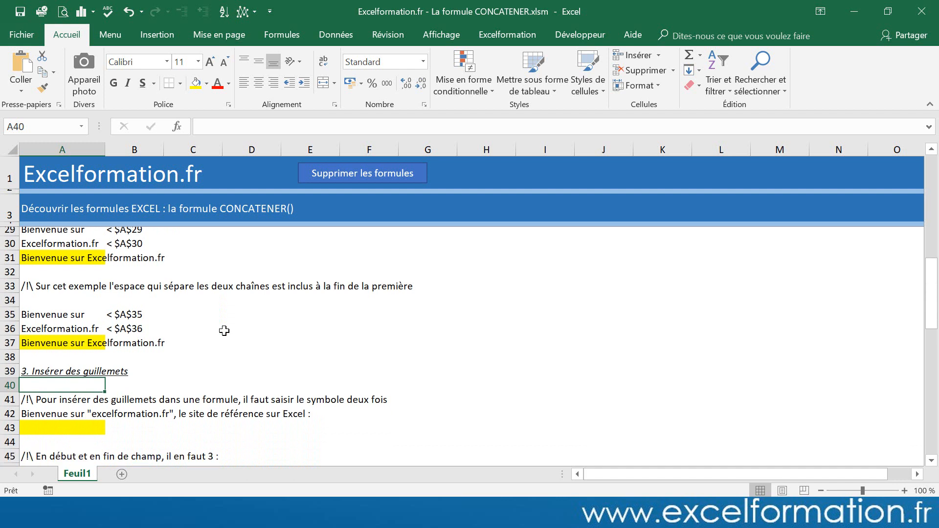
{"action": "scroll", "coordinate": [224, 331], "scroll_direction": "down", "scroll_amount": 1}
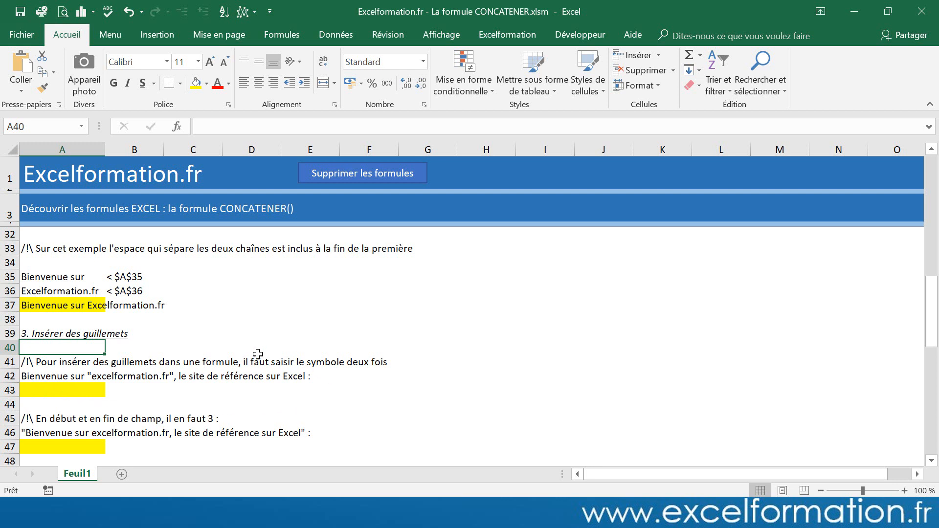
{"action": "left_click", "coordinate": [46, 390]}
{"action": "type", "text": "="}
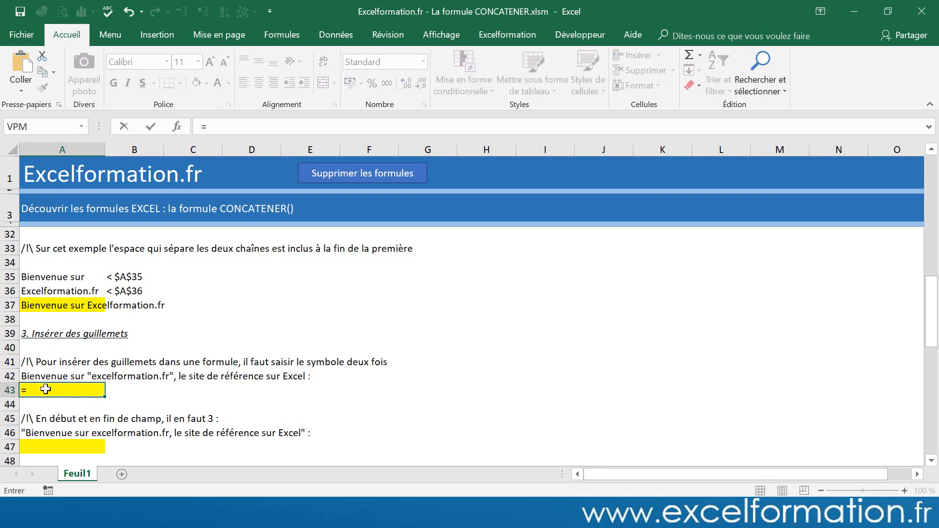
{"action": "type", "text": "conc"}
{"action": "key", "text": "Tab"}
{"action": "type", "text": "\""}
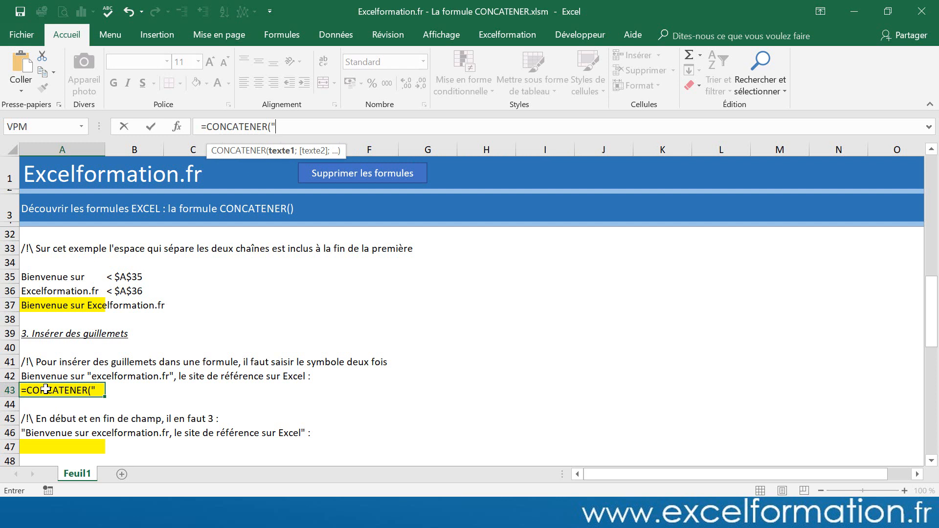
{"action": "type", "text": "Bienven"}
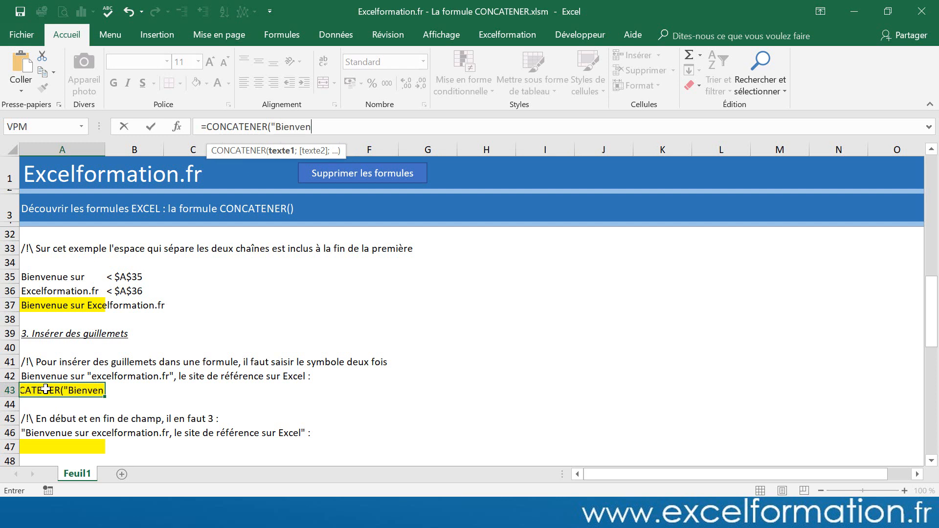
{"action": "type", "text": "ue sur"}
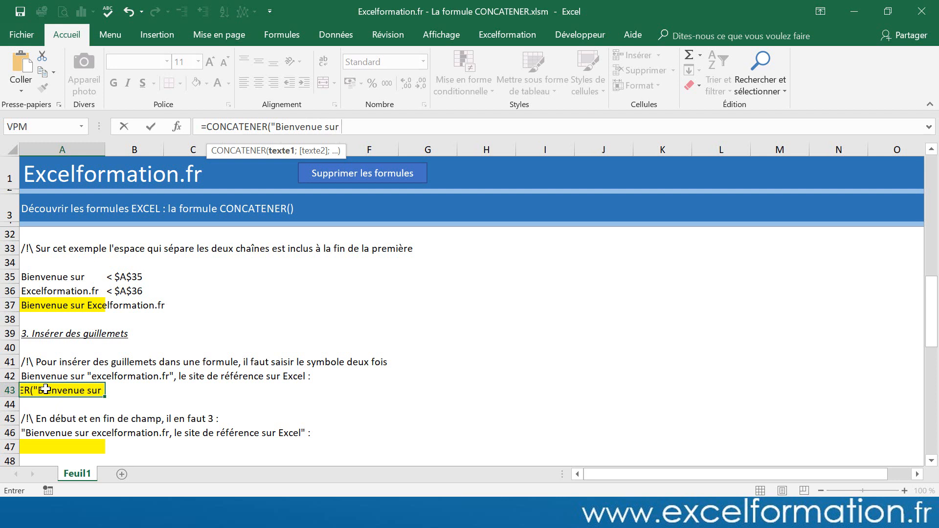
{"action": "type", "text": " \"\""}
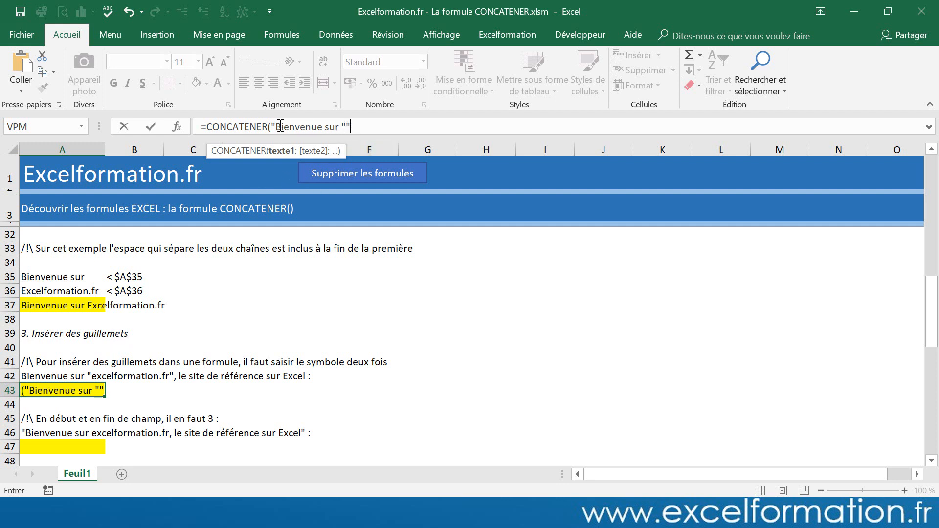
Step: Complete the A43 formula with excelformation.fr, a doubled quotation mark and ", le site de référence sur Excel", closing the string and validating it
{"action": "type", "text": "ex"}
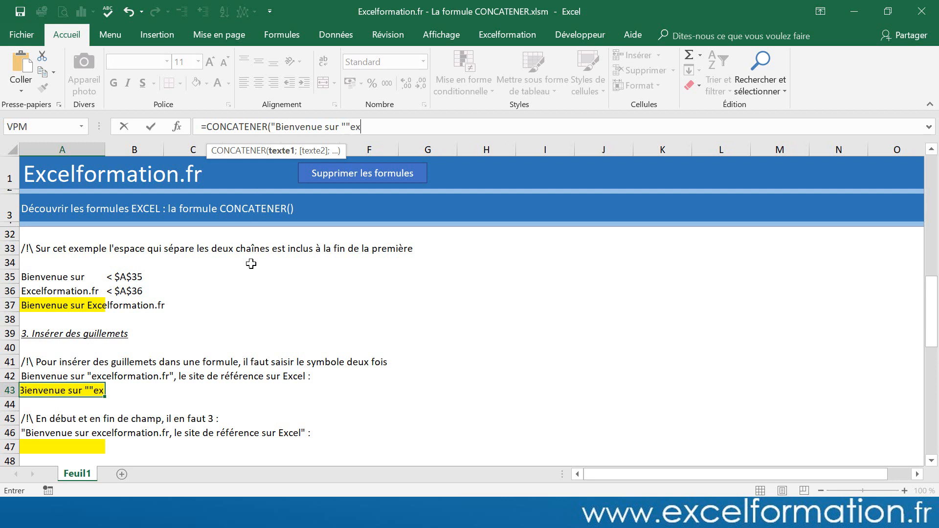
{"action": "type", "text": "celformat"}
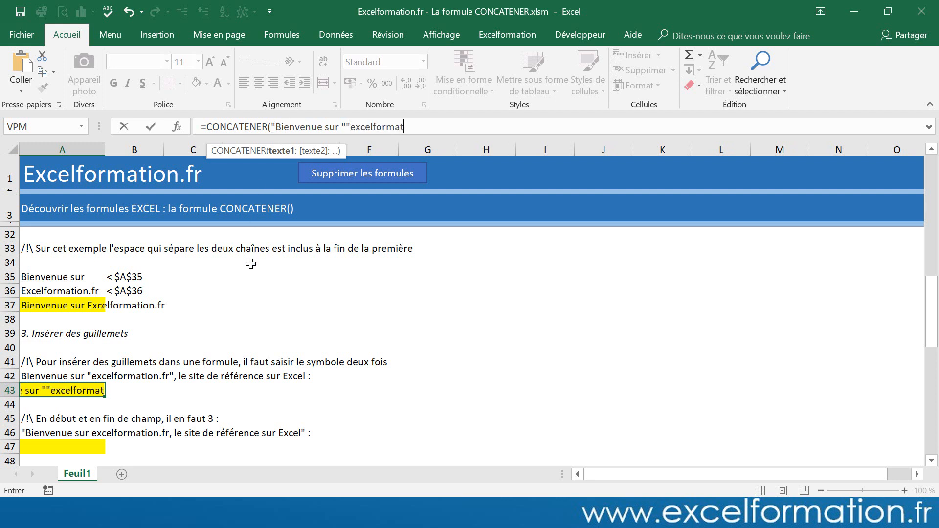
{"action": "type", "text": "ion.fr"}
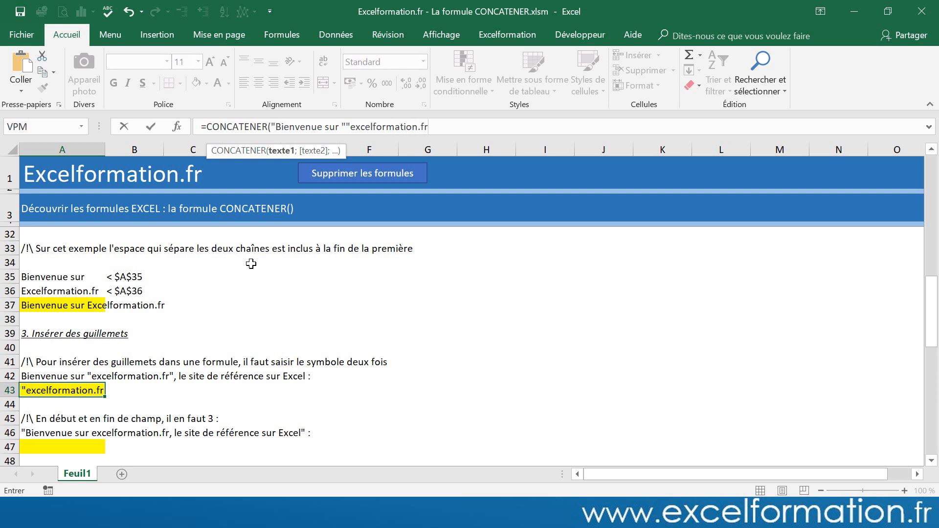
{"action": "type", "text": "\"\""}
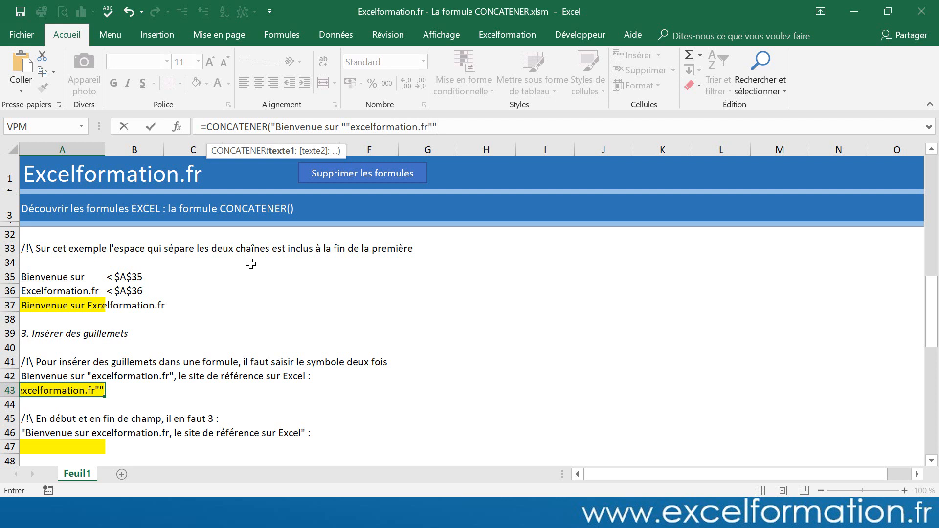
{"action": "type", "text": ", le site de référence sur Excel"}
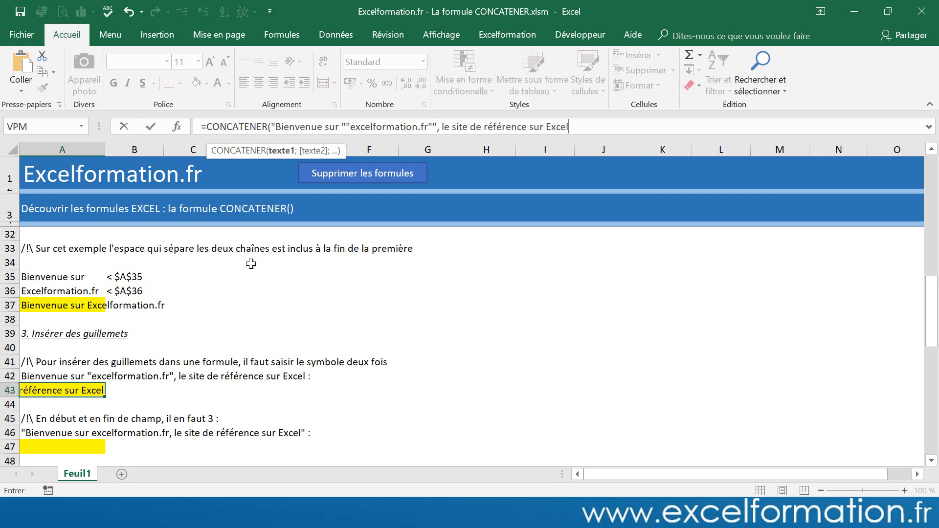
{"action": "type", "text": "\")"}
{"action": "key", "text": "Return"}
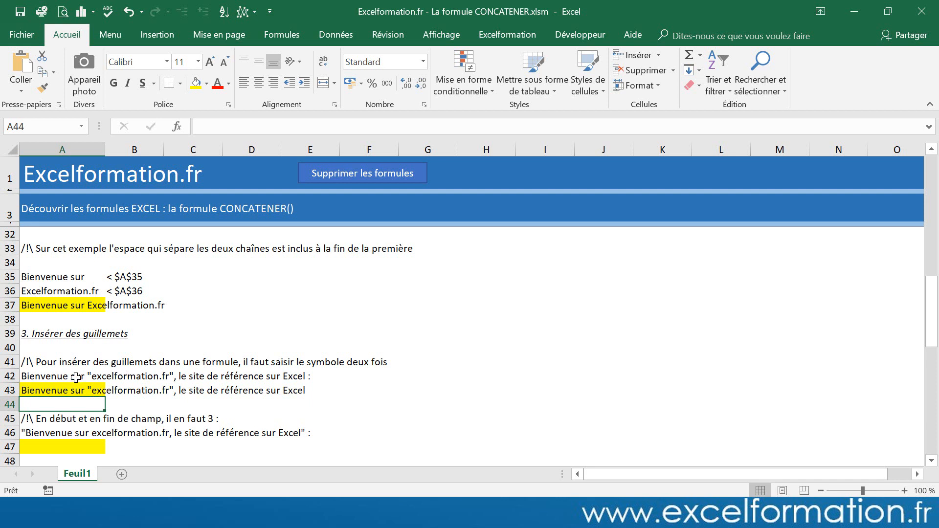
Step: Enter in cell A47, with tripled quotation marks at both ends: =CONCATENER("""Bienvenue sur excelformation.fr, le site de référence sur Excel""")
{"action": "left_click", "coordinate": [84, 446]}
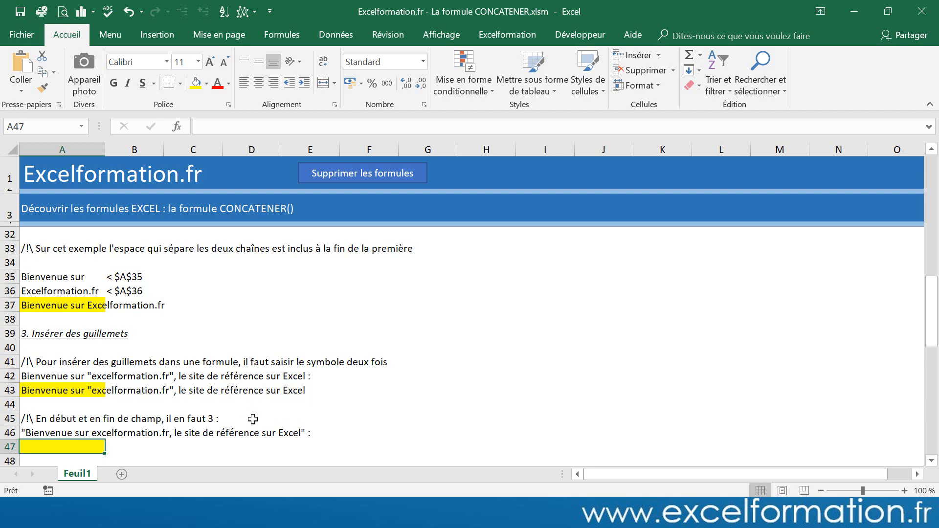
{"action": "type", "text": "=CONCATENER(\""}
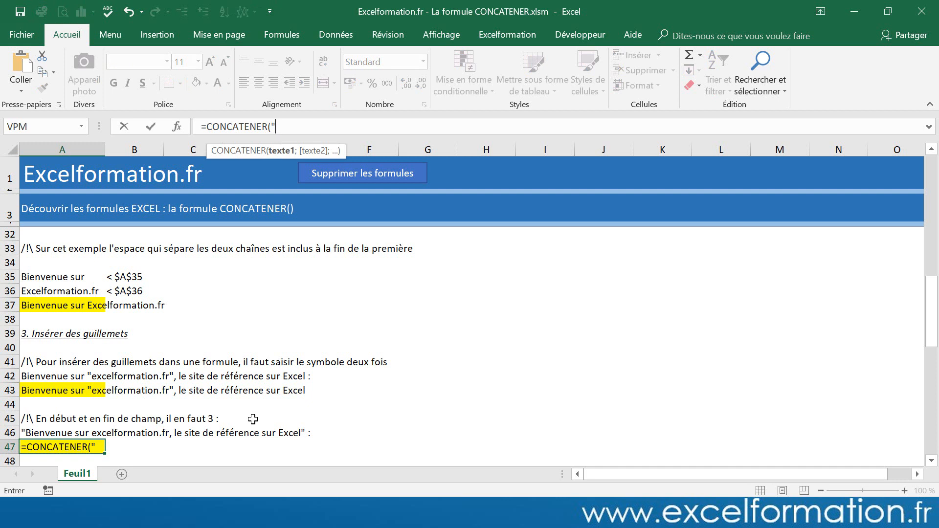
{"action": "type", "text": "\"\""}
{"action": "type", "text": "Bienvenue s"}
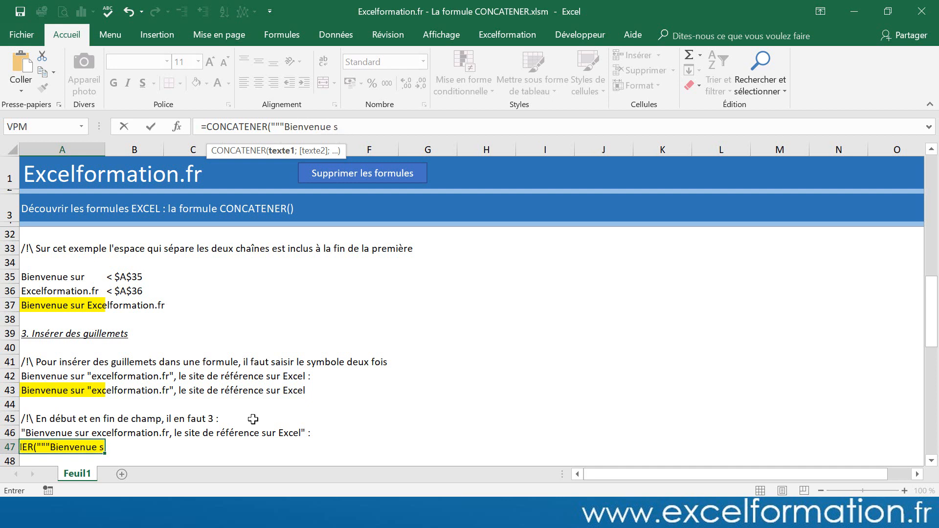
{"action": "type", "text": "ur excelformation.fr, le site "}
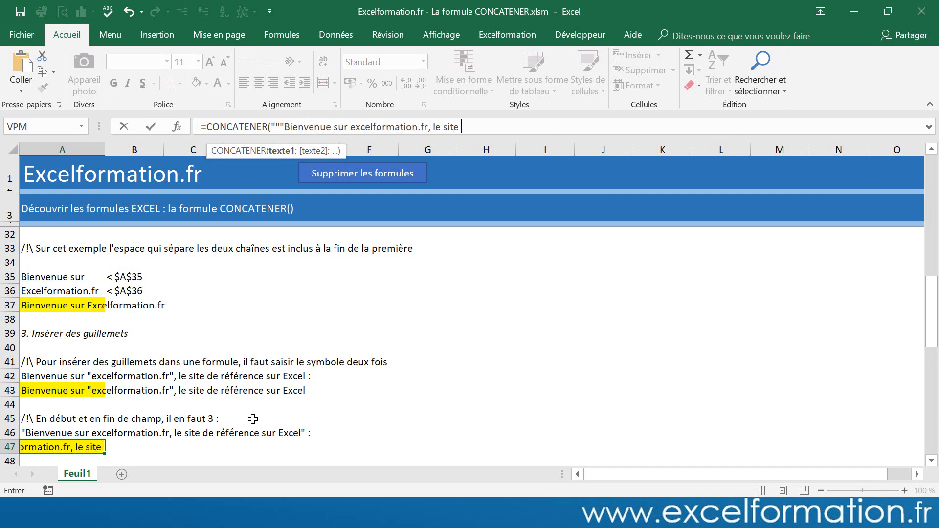
{"action": "type", "text": "de référence sur Excel"}
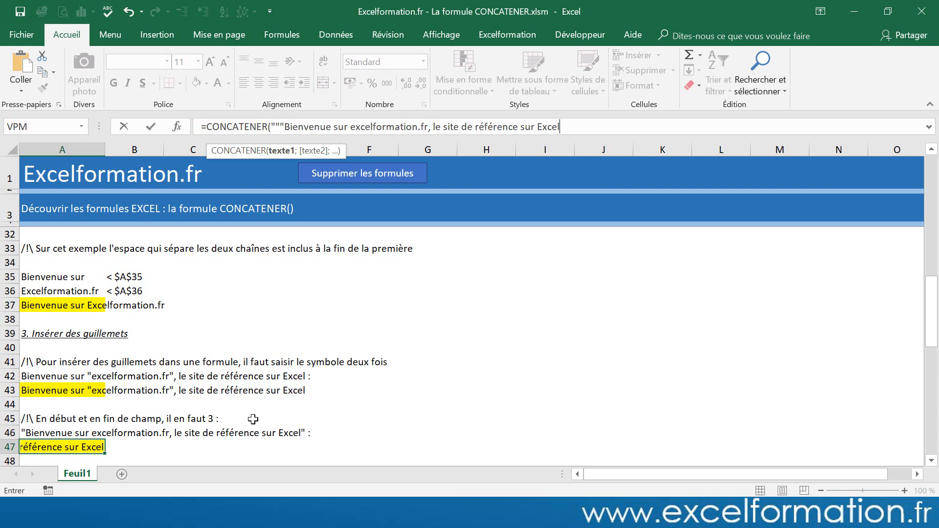
{"action": "type", "text": "\"\"\""}
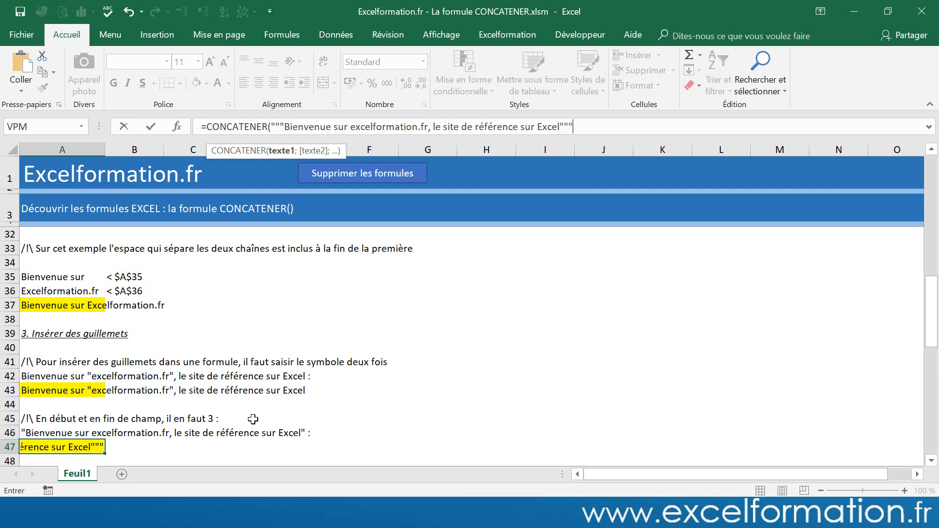
{"action": "key", "text": "Return"}
Step: Enter in cell A51, with the quotation marks as separate arguments: =CONCATENER("""";"Bienvenue sur excelformation.fr, le site de référence sur Excel";"""")
{"action": "scroll", "coordinate": [86, 419], "scroll_direction": "down", "scroll_amount": 2}
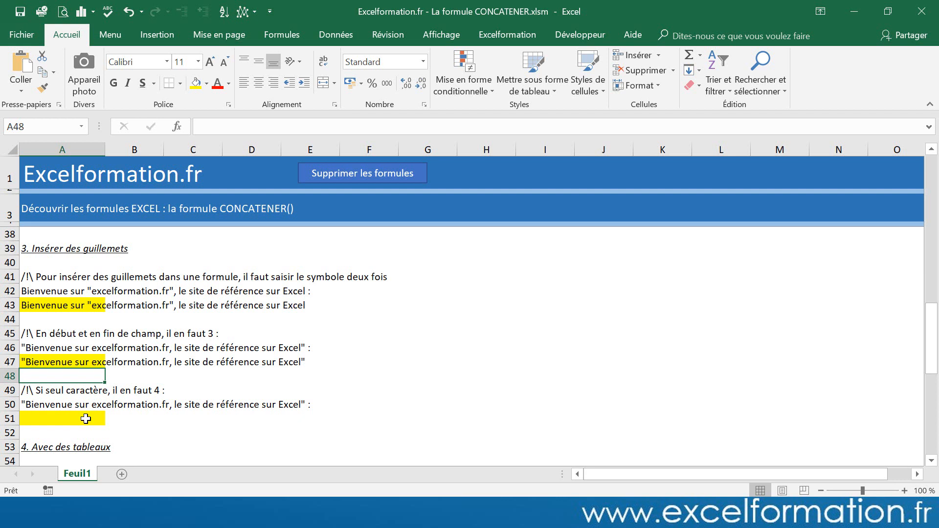
{"action": "left_click", "coordinate": [85, 419]}
{"action": "type", "text": "="}
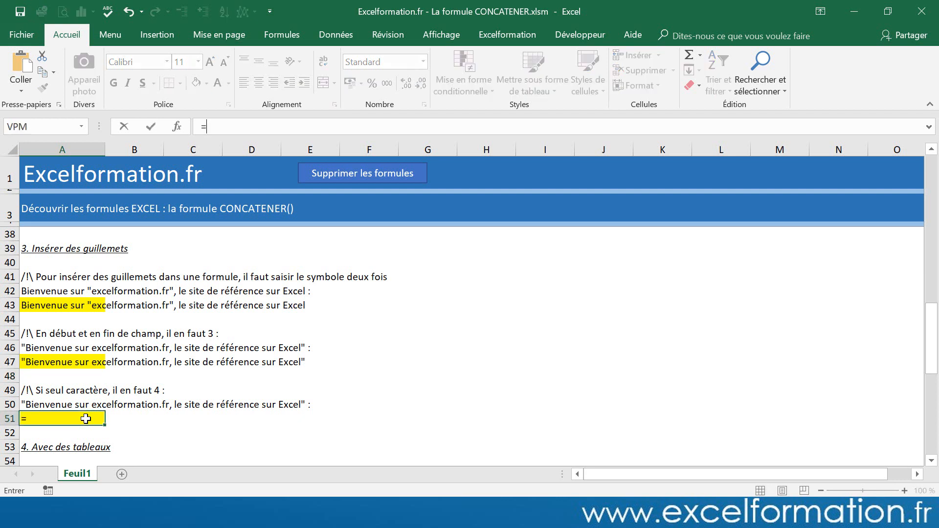
{"action": "type", "text": "con"}
{"action": "key", "text": "Tab"}
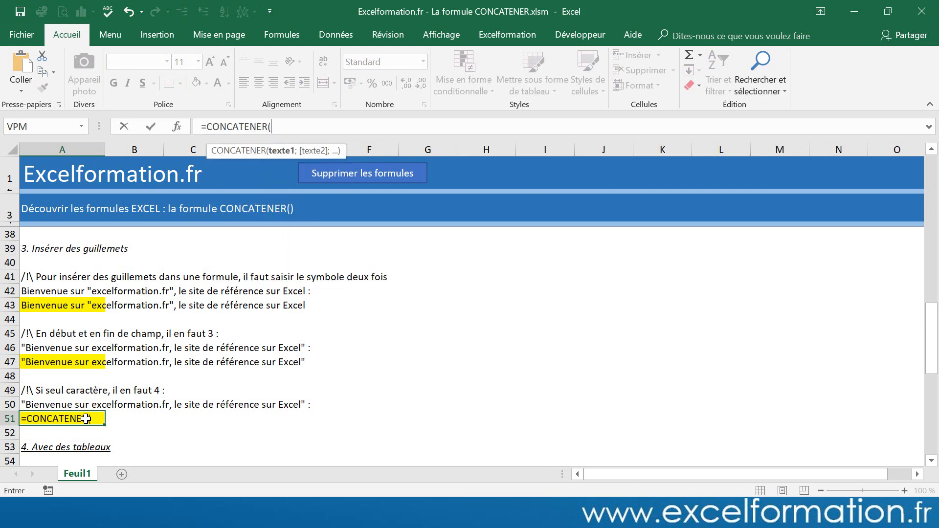
{"action": "type", "text": "\"\"\"\""}
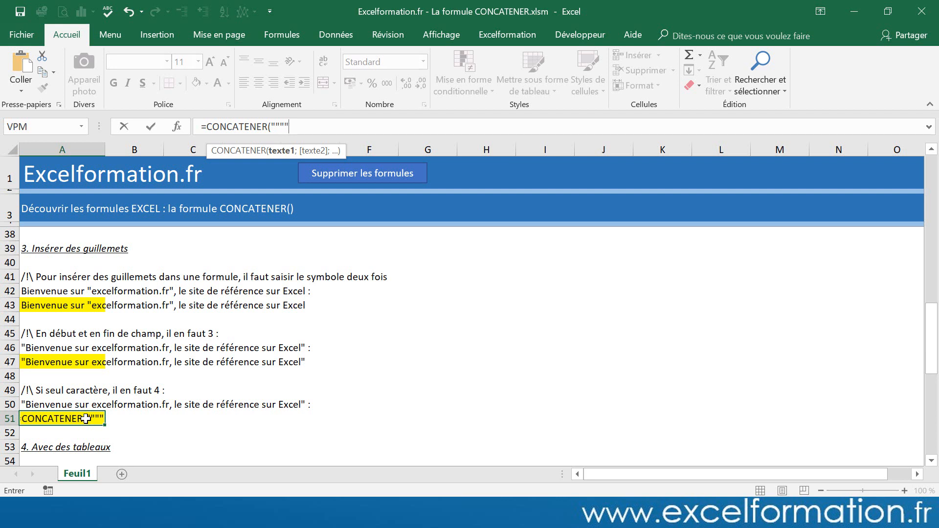
{"action": "type", "text": ";"}
{"action": "type", "text": "\"B"}
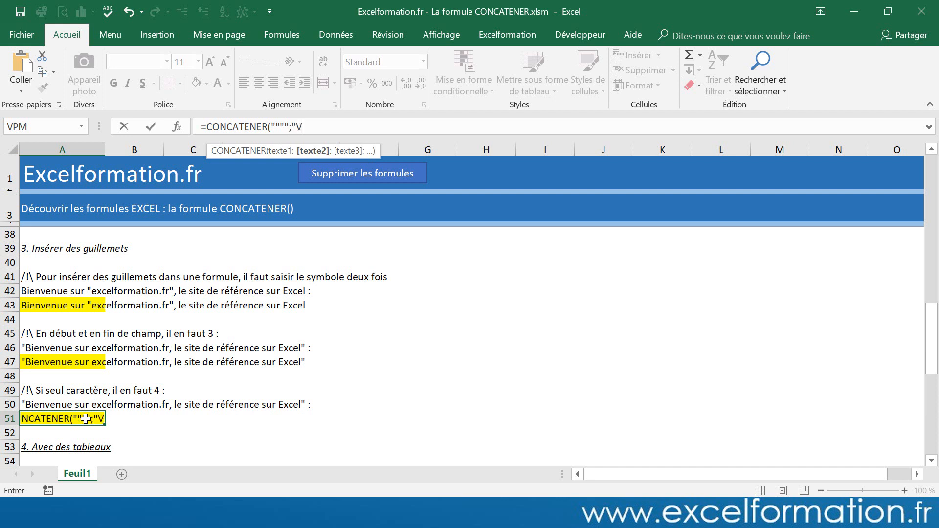
{"action": "type", "text": "ienvenue sur excelf"}
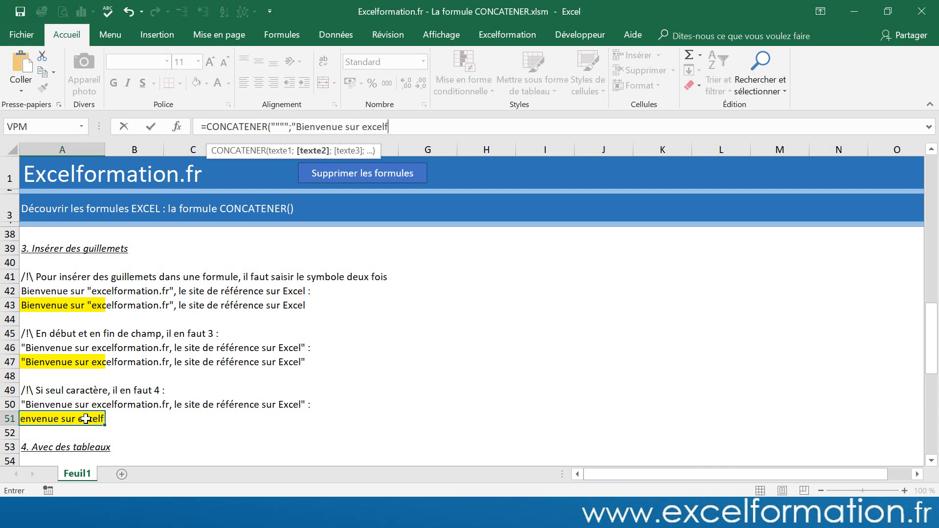
{"action": "type", "text": "ormation.fr, le site de référe"}
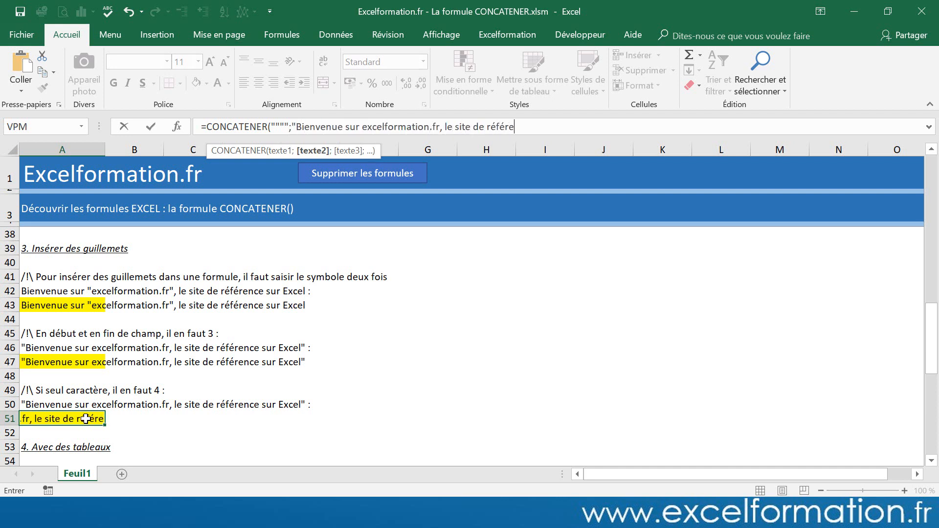
{"action": "type", "text": "nce sur Excel\";"}
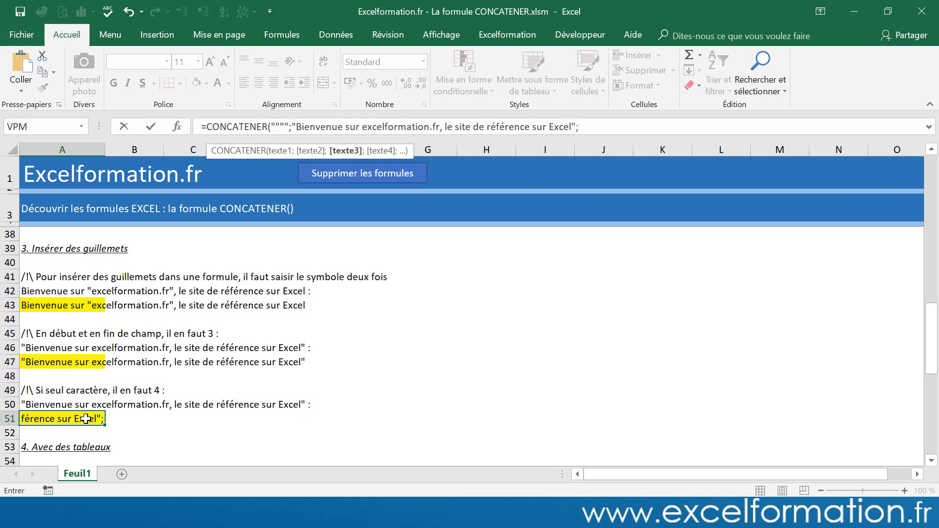
{"action": "type", "text": "\"\"\"\")"}
{"action": "key", "text": "Return"}
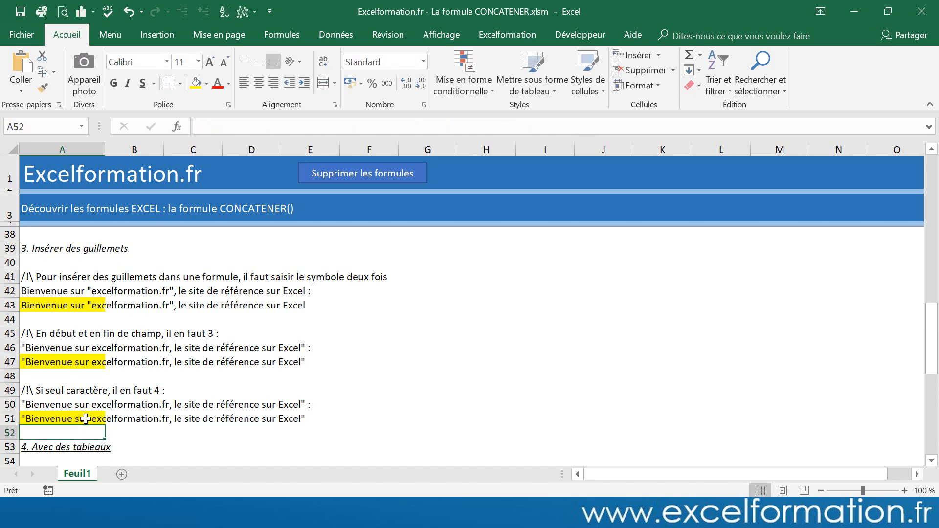
Step: Begin a CONCATENER formula in cell E56 of the table with the same row's Colonne 1 value as the first argument
{"action": "scroll", "coordinate": [247, 407], "scroll_direction": "down", "scroll_amount": 3}
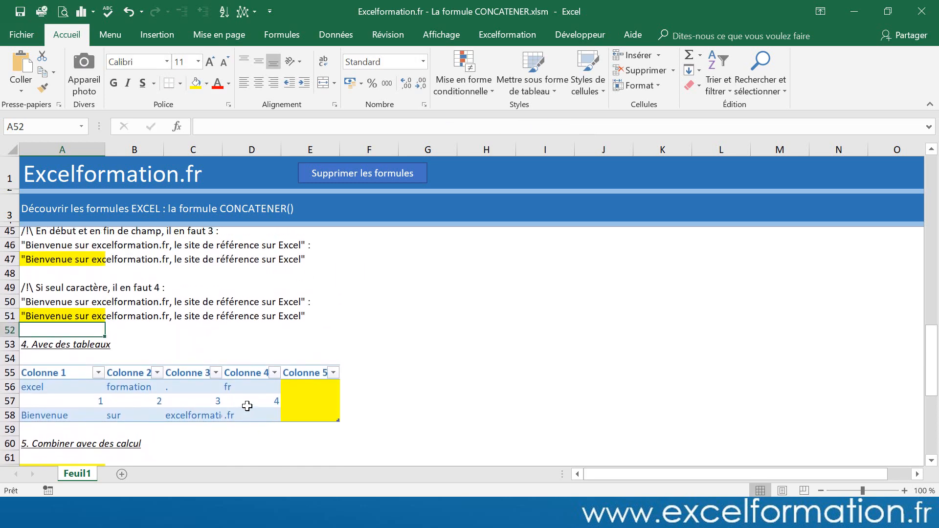
{"action": "scroll", "coordinate": [248, 407], "scroll_direction": "up", "scroll_amount": 1}
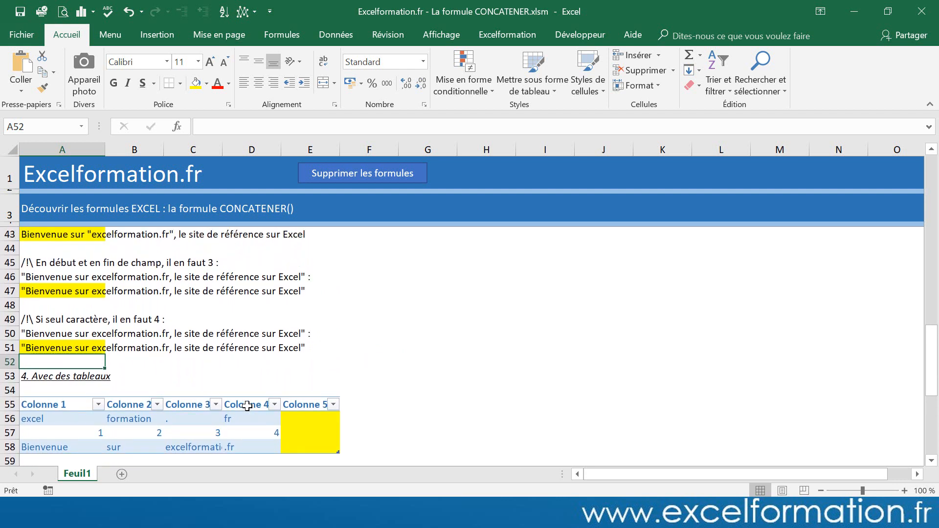
{"action": "left_click", "coordinate": [302, 420]}
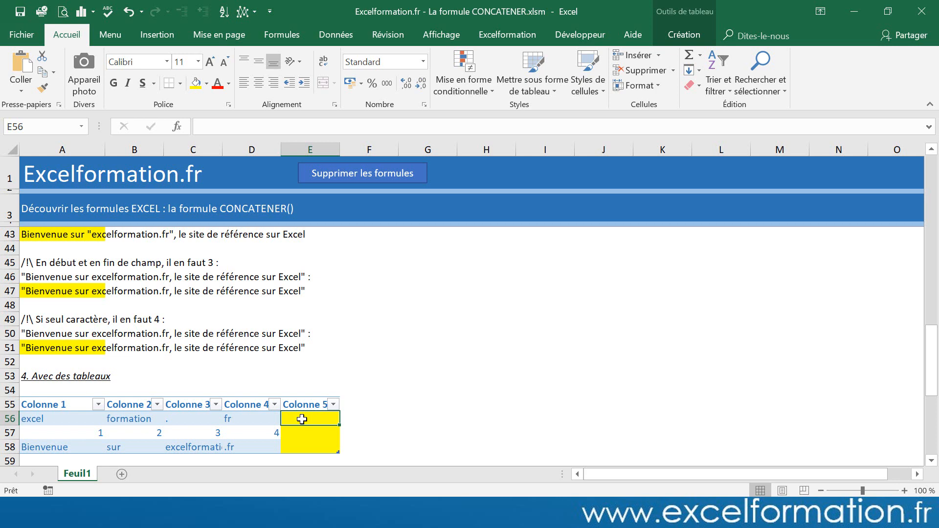
{"action": "type", "text": "=conca"}
{"action": "key", "text": "Tab"}
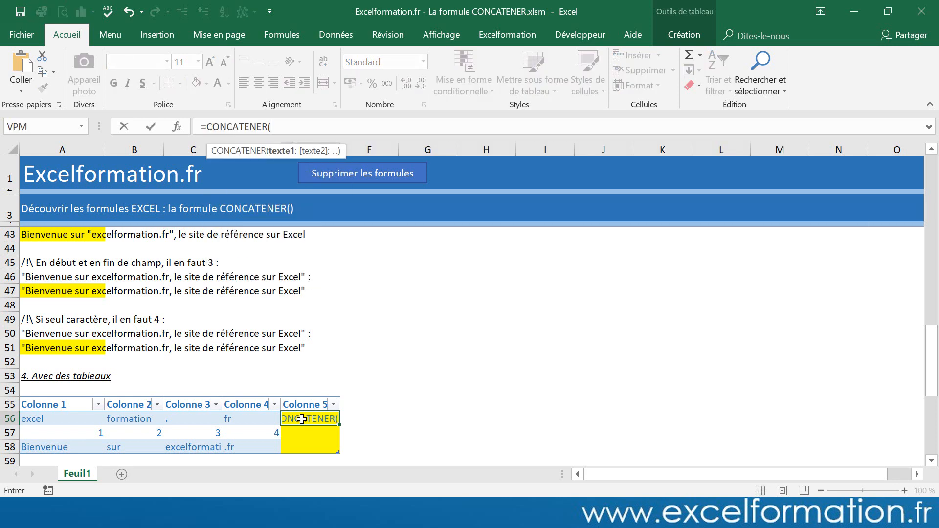
{"action": "left_click", "coordinate": [82, 419]}
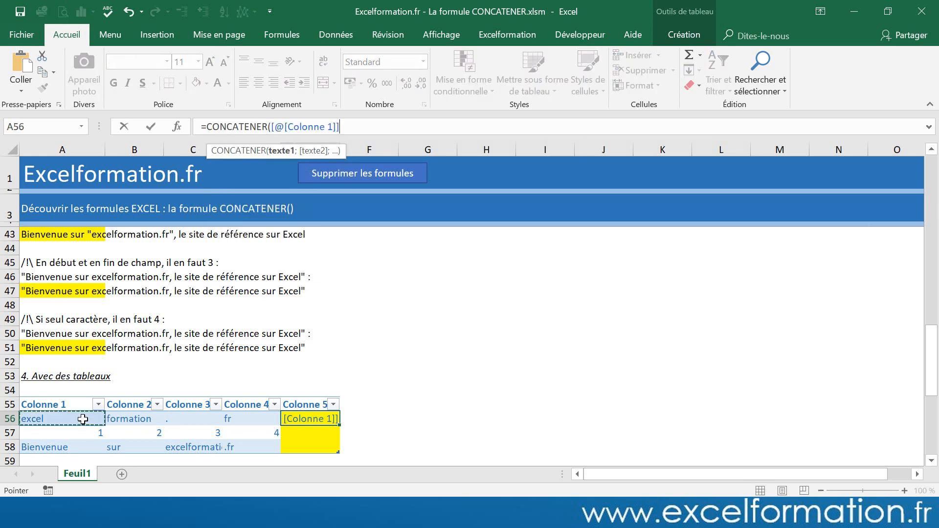
{"action": "type", "text": ";"}
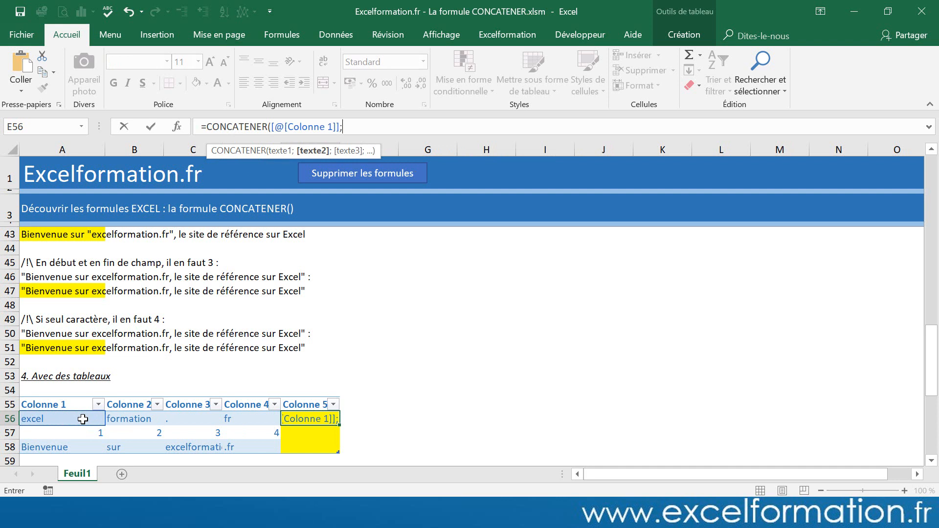
Step: Complete the E56 formula with the same row's Colonne 2, Colonne 3 and Colonne 4 references and validate it
{"action": "left_click", "coordinate": [129, 411]}
{"action": "type", "text": ";"}
{"action": "left_click", "coordinate": [181, 419]}
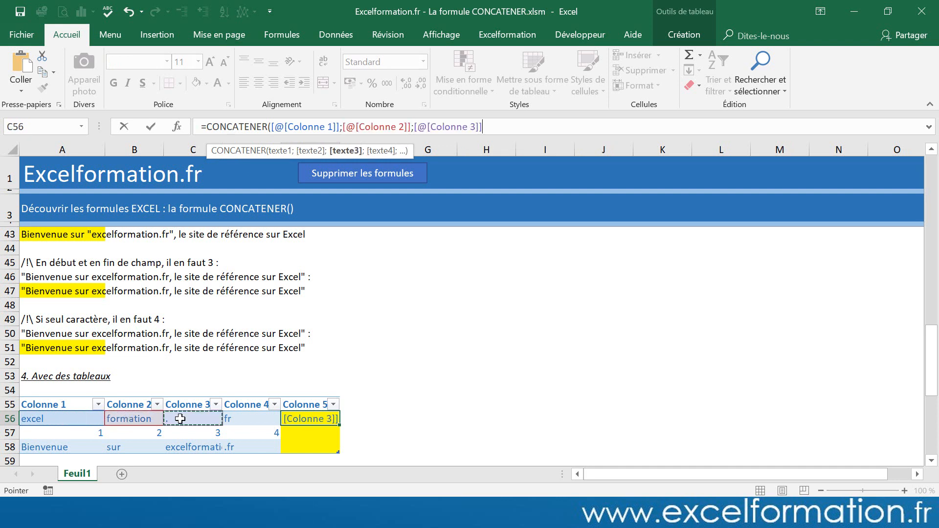
{"action": "type", "text": ";"}
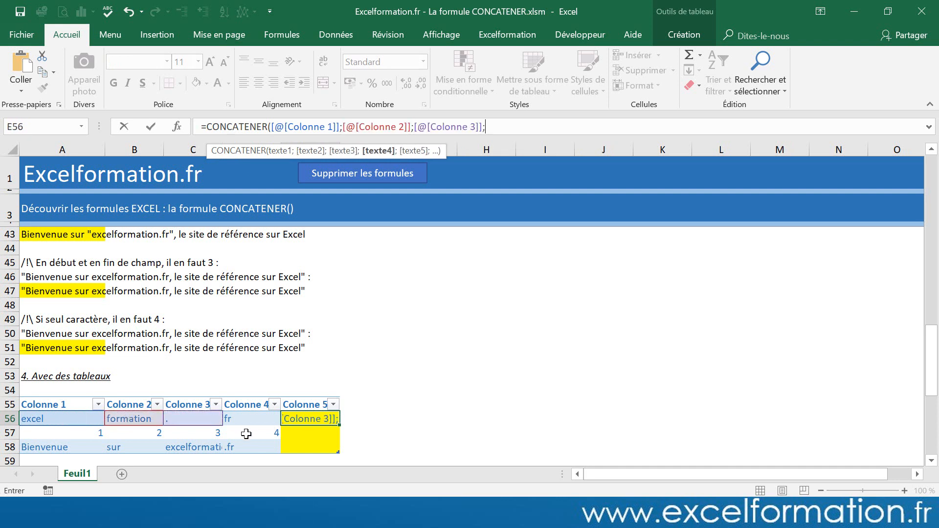
{"action": "left_click", "coordinate": [270, 419]}
{"action": "key", "text": "Return"}
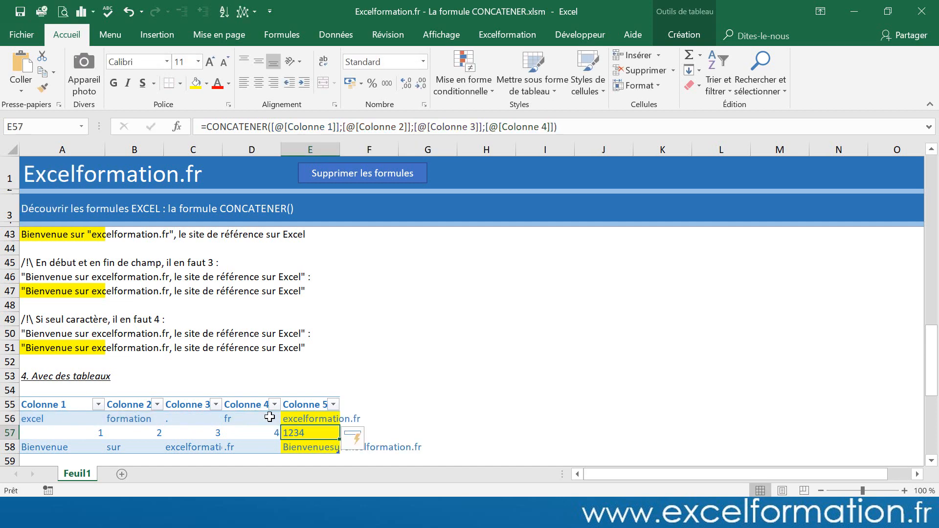
Step: Edit the Colonne 5 formula from cell E58, adding a " " argument after Colonne 1 and another after Colonne 2
{"action": "scroll", "coordinate": [270, 417], "scroll_direction": "down", "scroll_amount": 2}
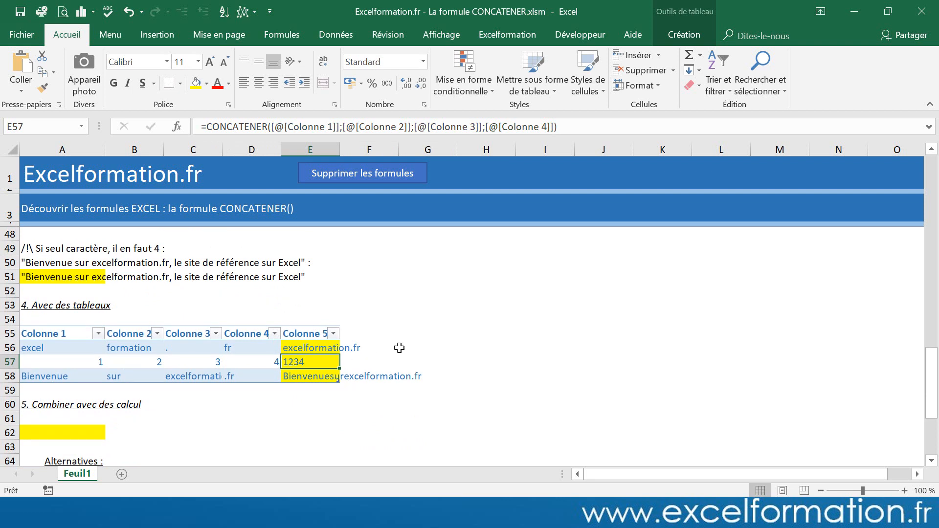
{"action": "scroll", "coordinate": [295, 433], "scroll_direction": "up", "scroll_amount": 2}
{"action": "left_click", "coordinate": [295, 432]}
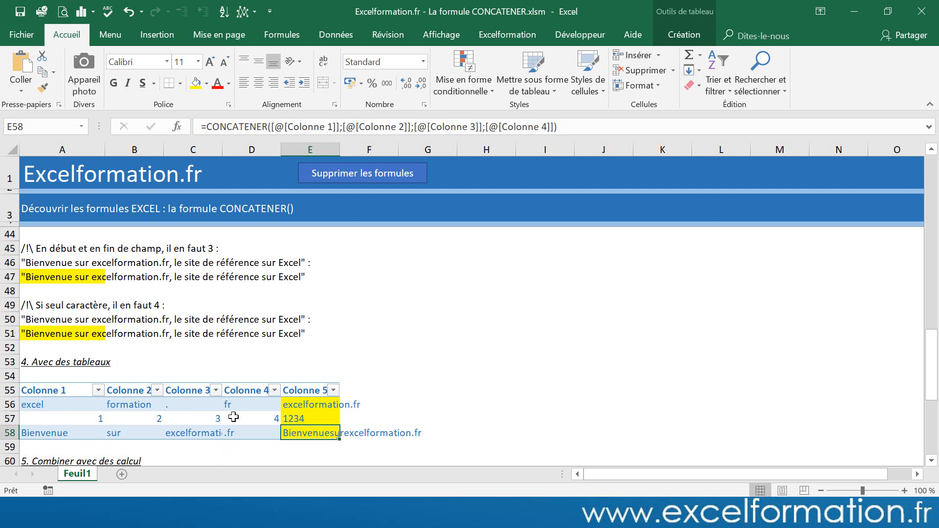
{"action": "left_click", "coordinate": [343, 128]}
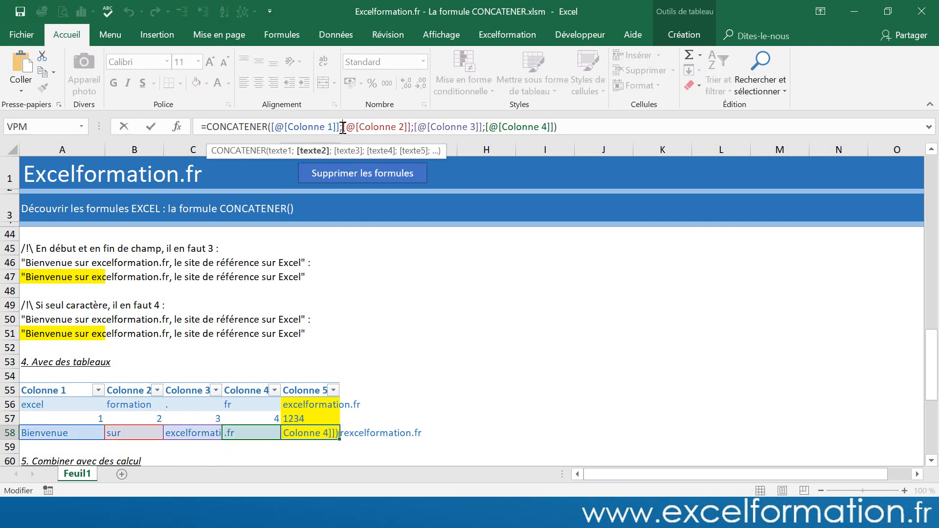
{"action": "type", "text": "\" \""}
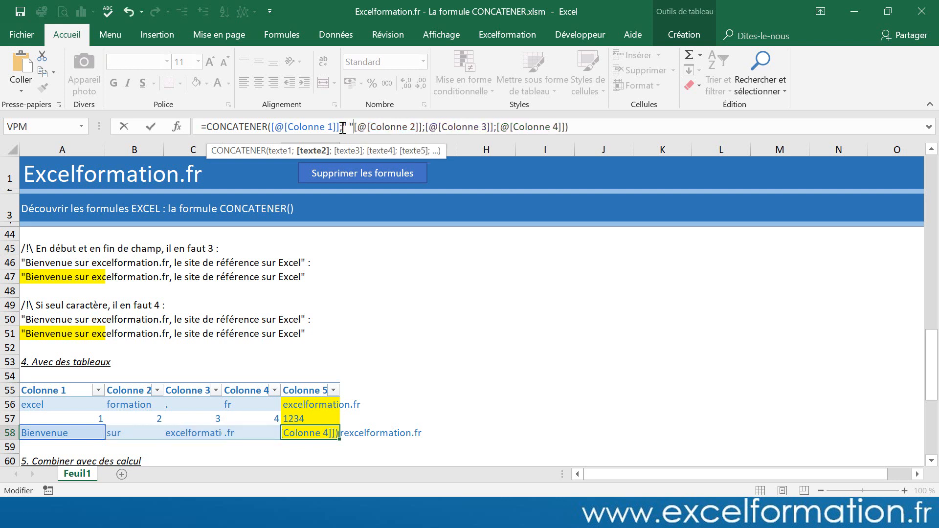
{"action": "type", "text": ";"}
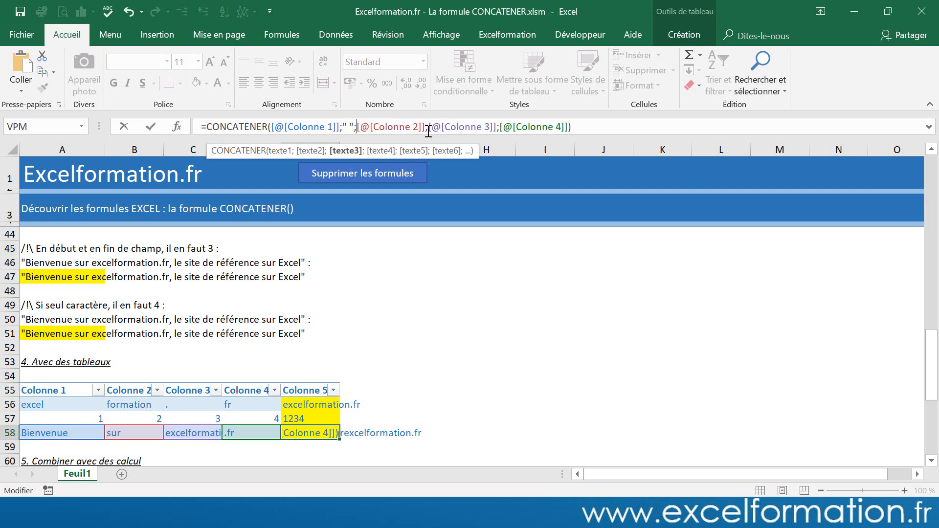
{"action": "type", "text": "\" \""}
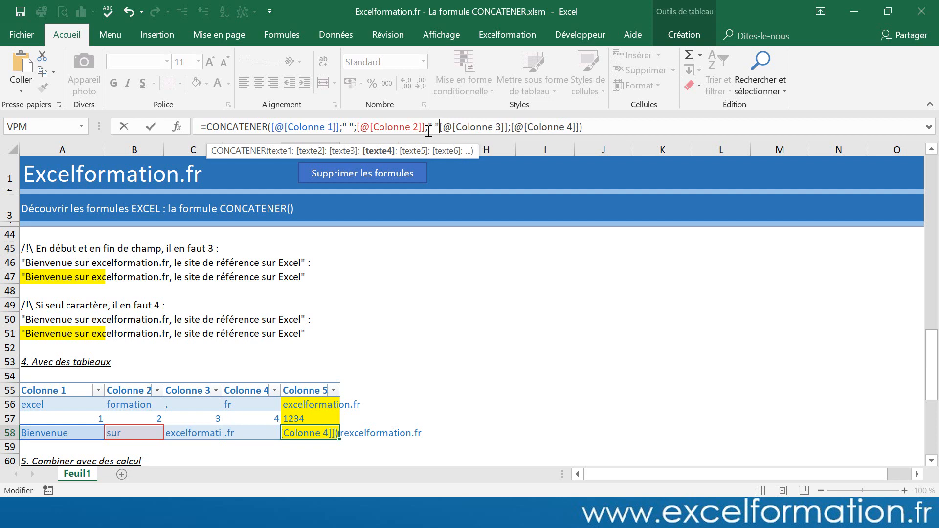
{"action": "type", "text": ";"}
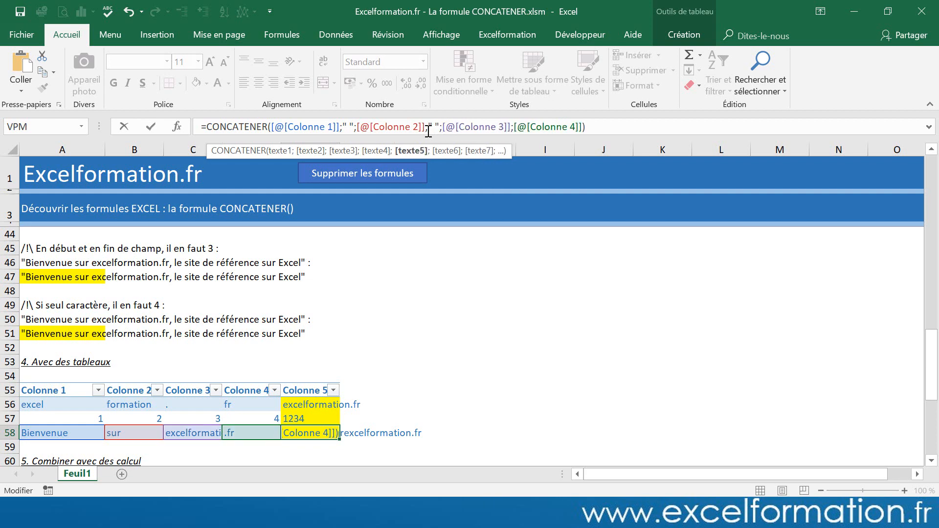
{"action": "key", "text": "Return"}
Step: Begin a CONCATENER formula in cell A62 with the number 100 and the text "HT = " as its first two arguments
{"action": "scroll", "coordinate": [71, 448], "scroll_direction": "down", "scroll_amount": 1}
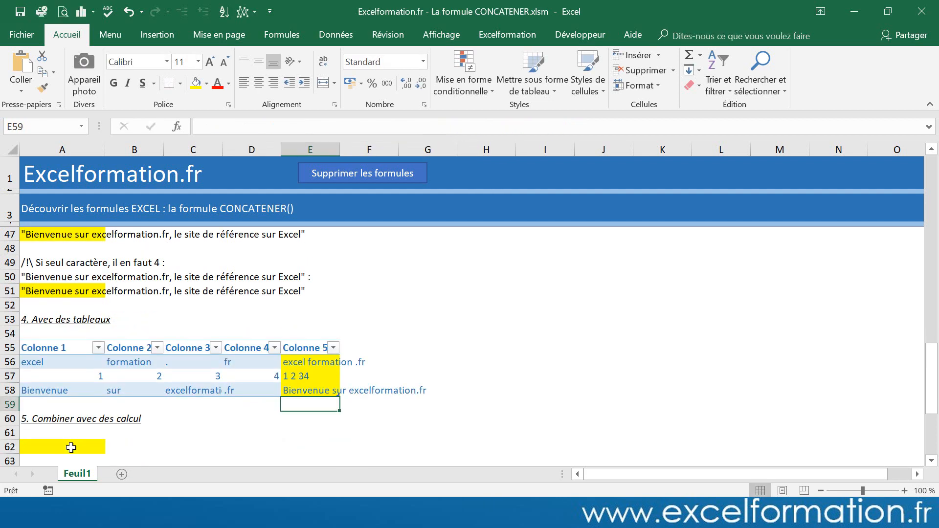
{"action": "left_click", "coordinate": [71, 448]}
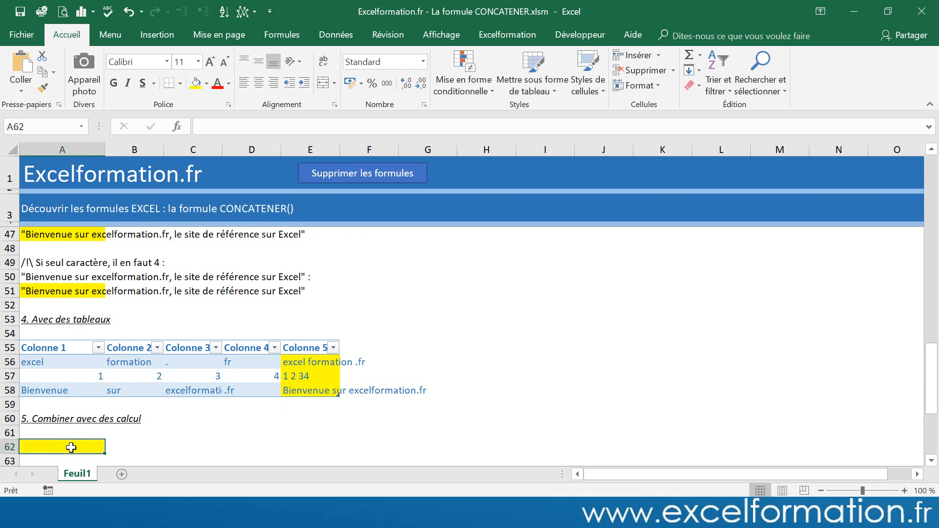
{"action": "type", "text": "=conca"}
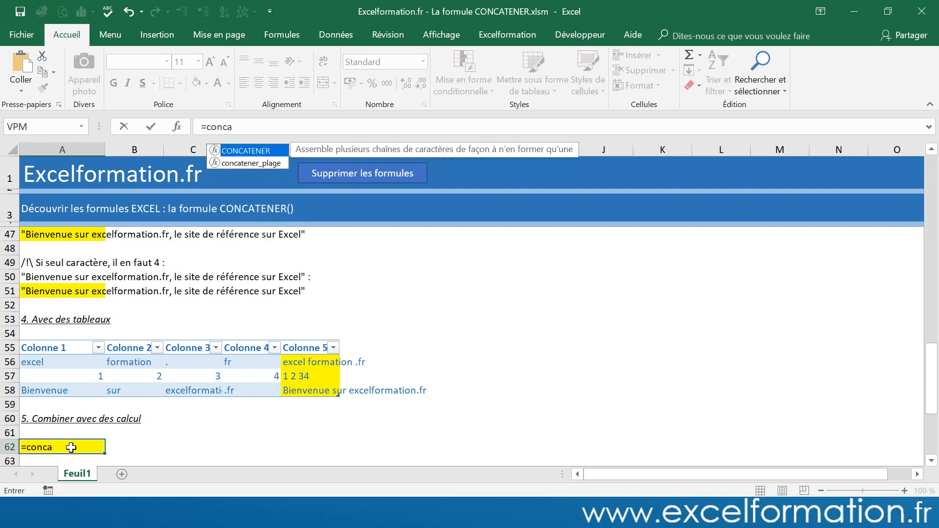
{"action": "key", "text": "Tab"}
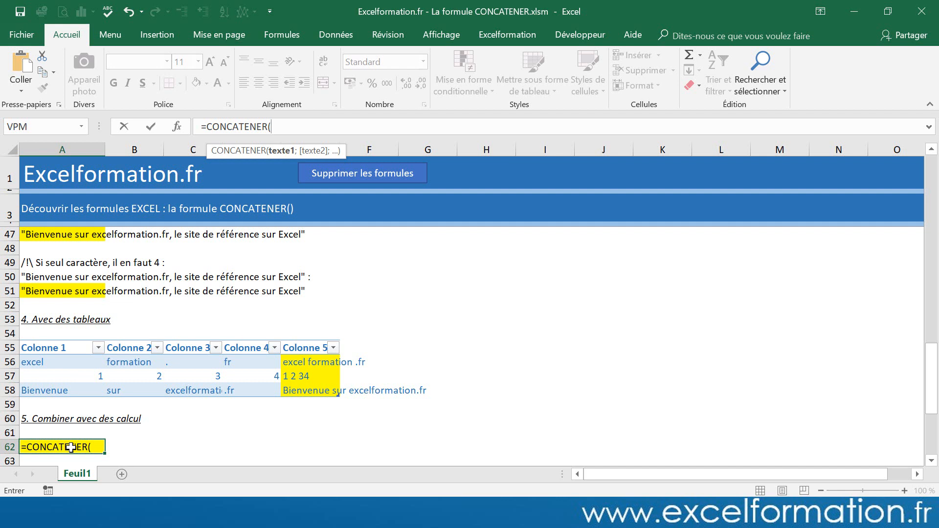
{"action": "type", "text": "100"}
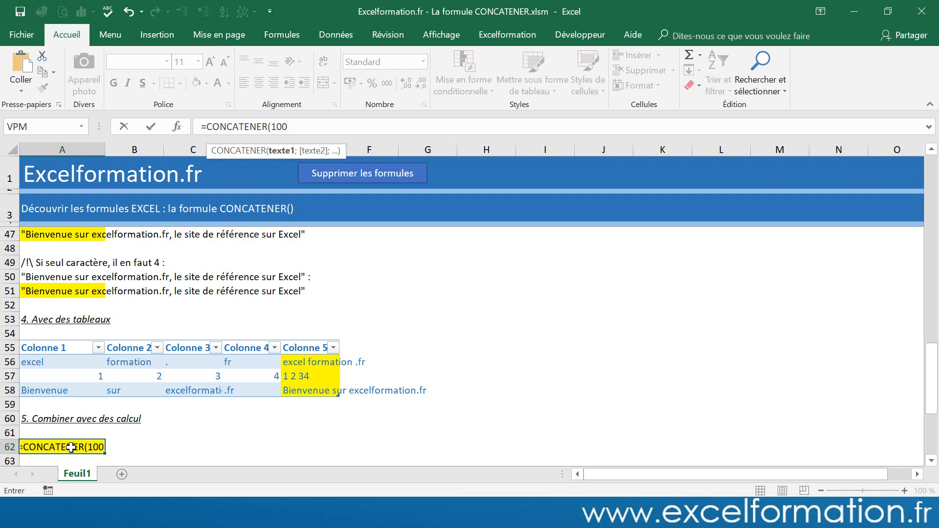
{"action": "type", "text": ";\""}
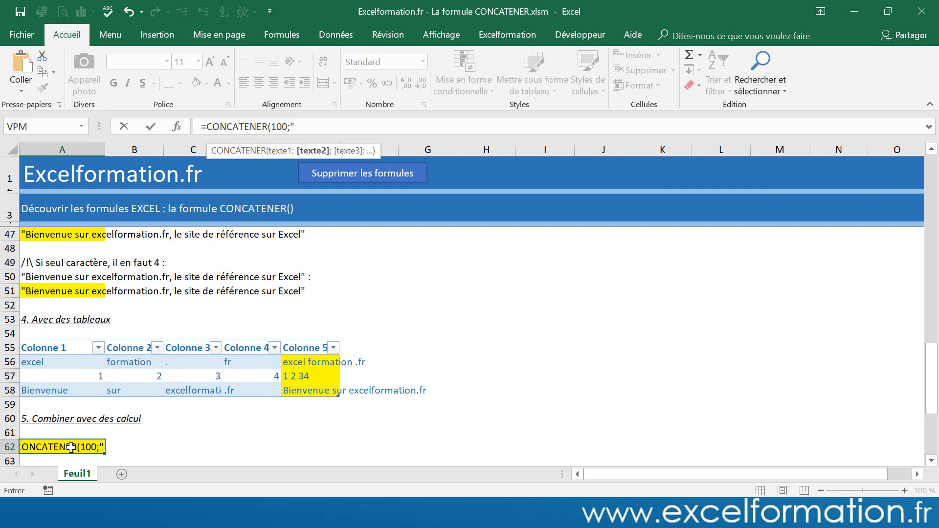
{"action": "type", "text": "HT"}
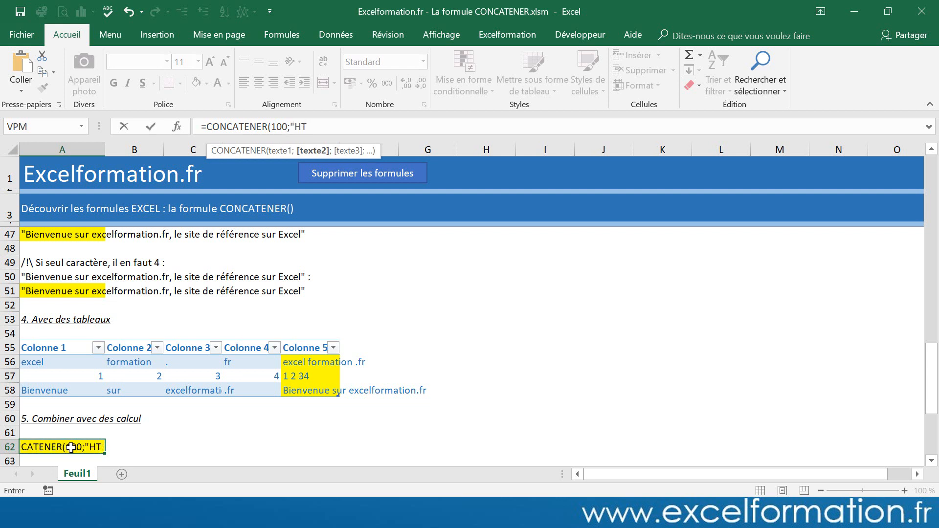
{"action": "type", "text": " = \";"}
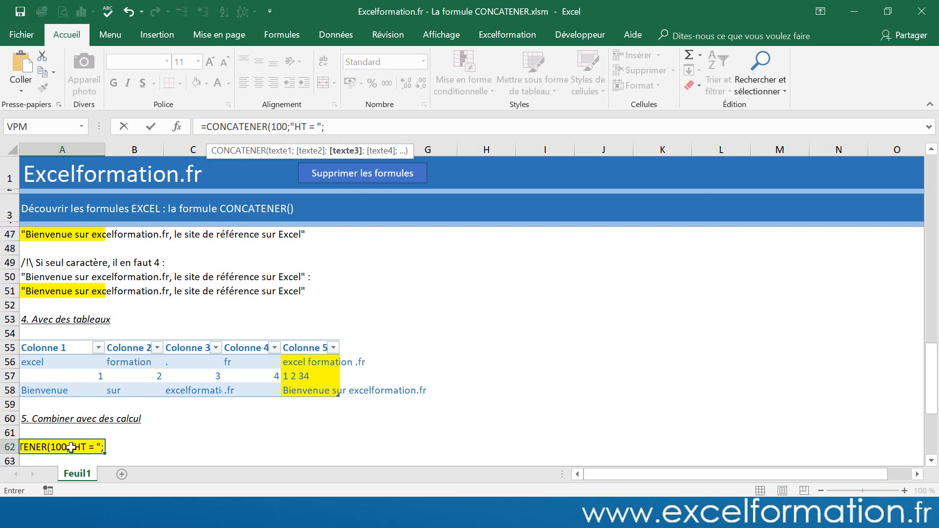
Step: Complete the A62 formula with the calculation 100*1,2 and the text "TTC", and validate it
{"action": "type", "text": "100"}
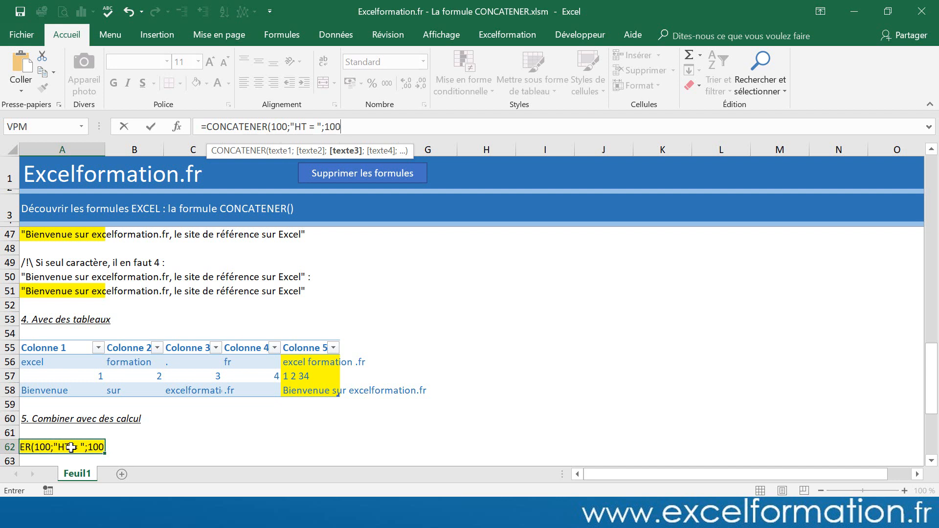
{"action": "type", "text": "*1"}
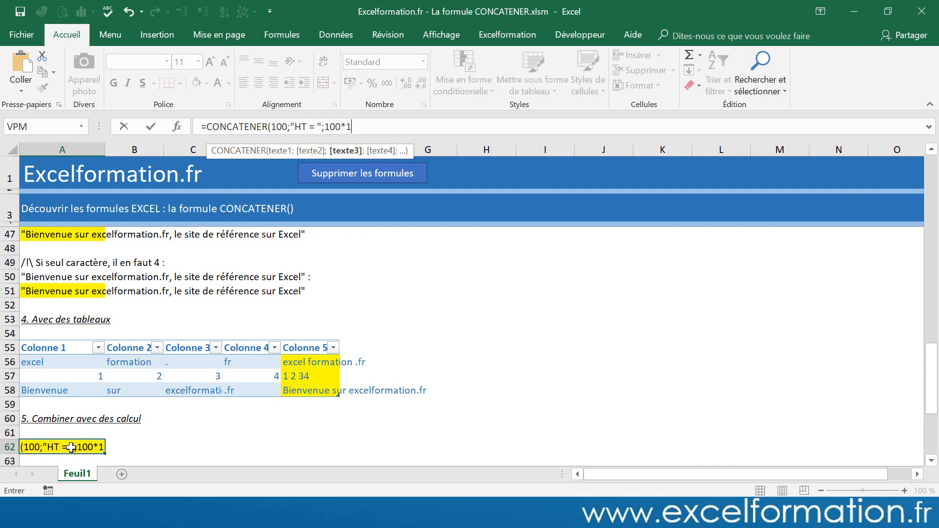
{"action": "type", "text": ",2;"}
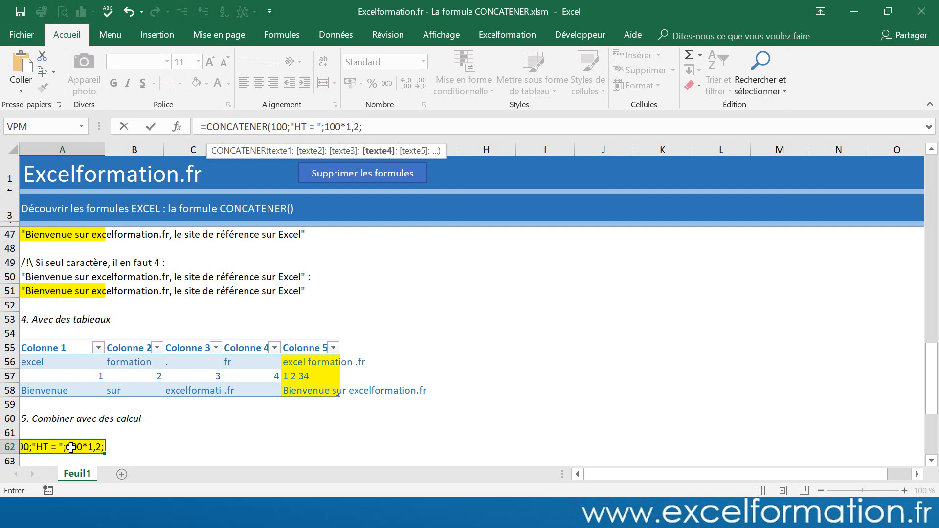
{"action": "type", "text": "\""}
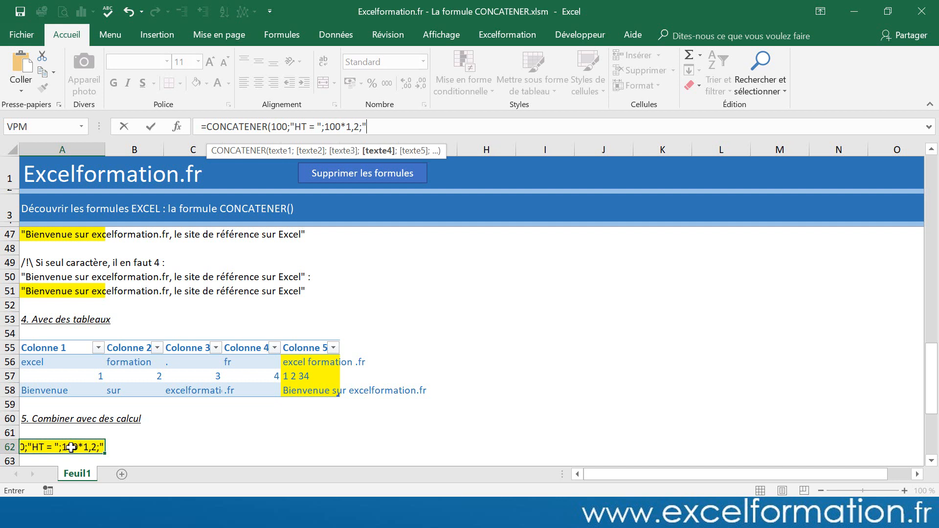
{"action": "type", "text": "TTC\")"}
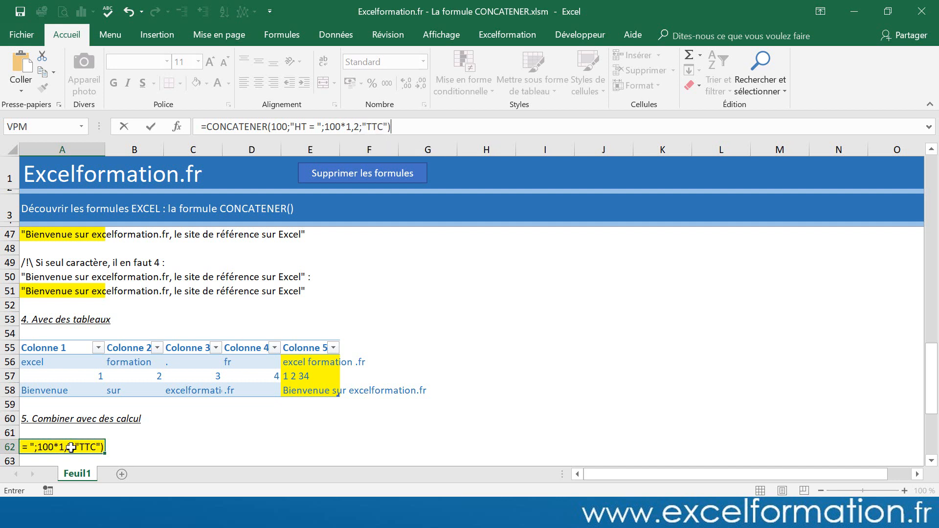
{"action": "key", "text": "Return"}
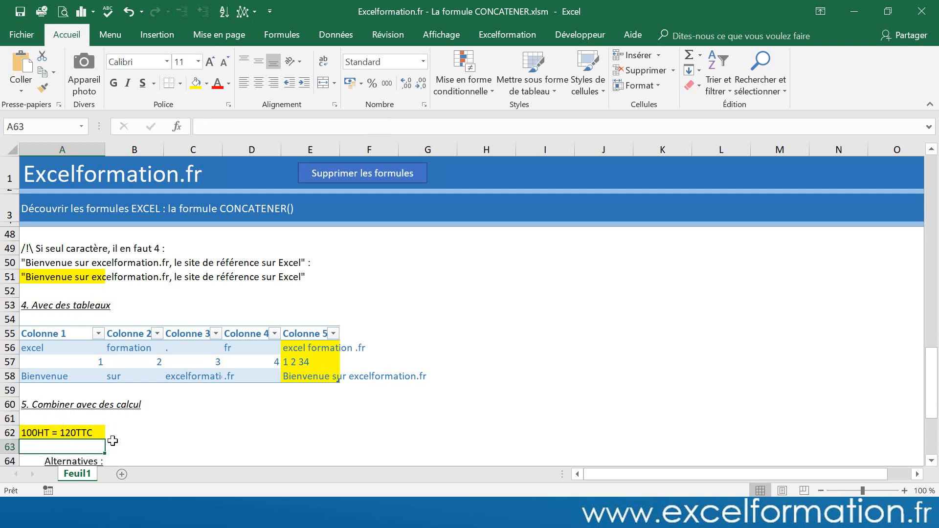
Step: Enter a TEXTE formula in cell B67 that converts A66 to text with the format "0,00€"
{"action": "scroll", "coordinate": [113, 441], "scroll_direction": "down", "scroll_amount": 3}
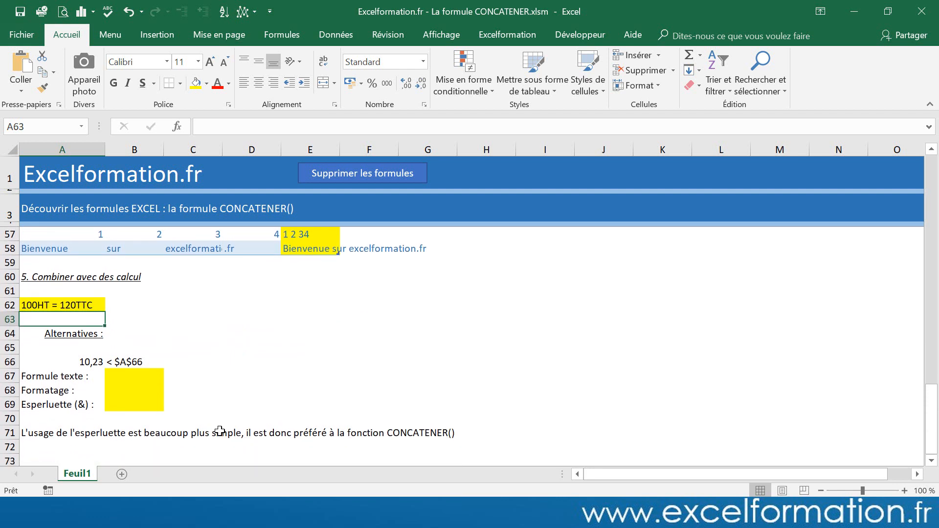
{"action": "left_click", "coordinate": [136, 377]}
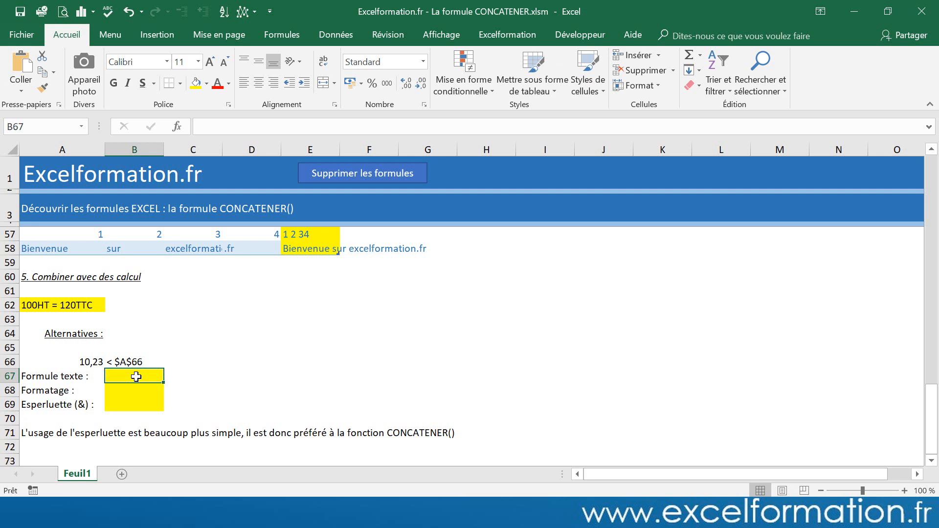
{"action": "type", "text": "=texte"}
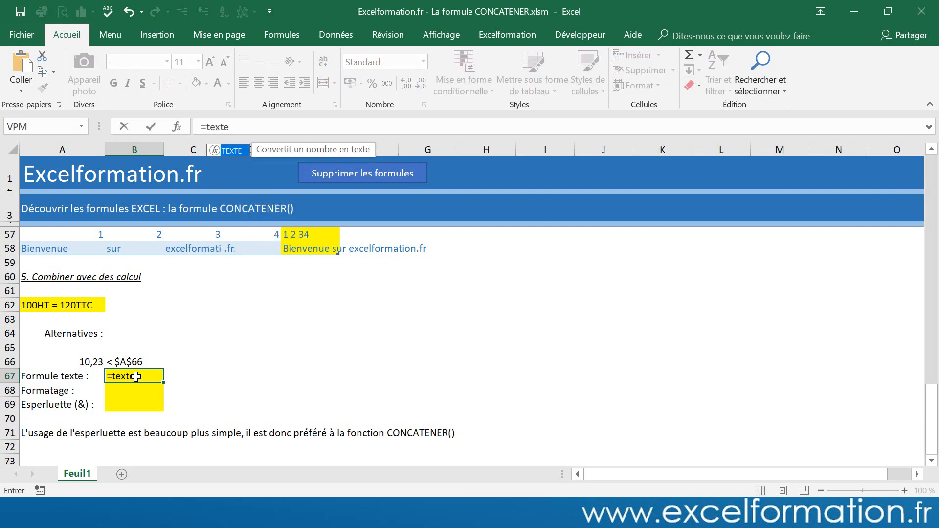
{"action": "type", "text": "("}
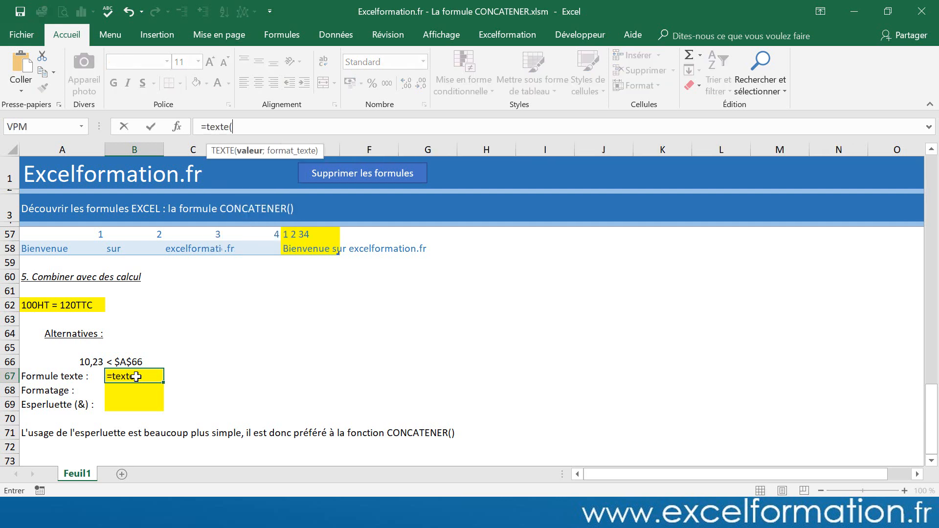
{"action": "type", "text": "a66"}
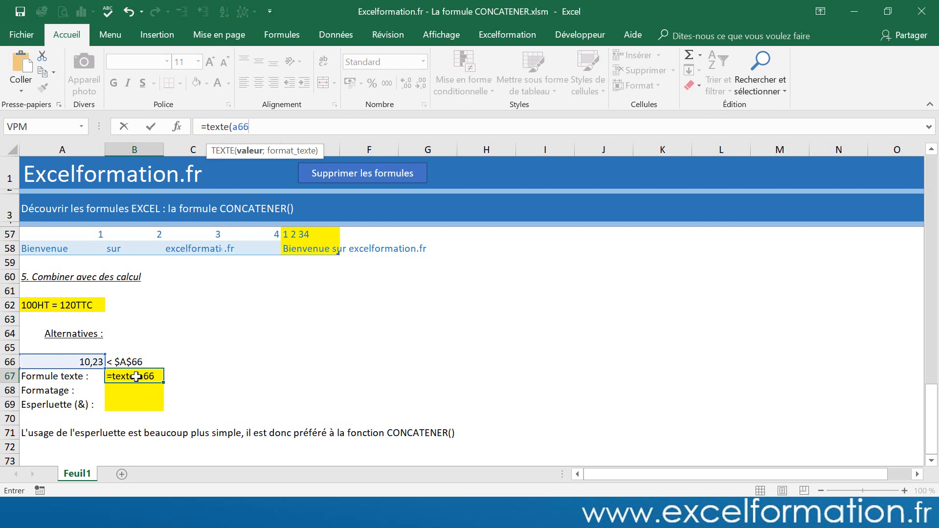
{"action": "type", "text": ";\""}
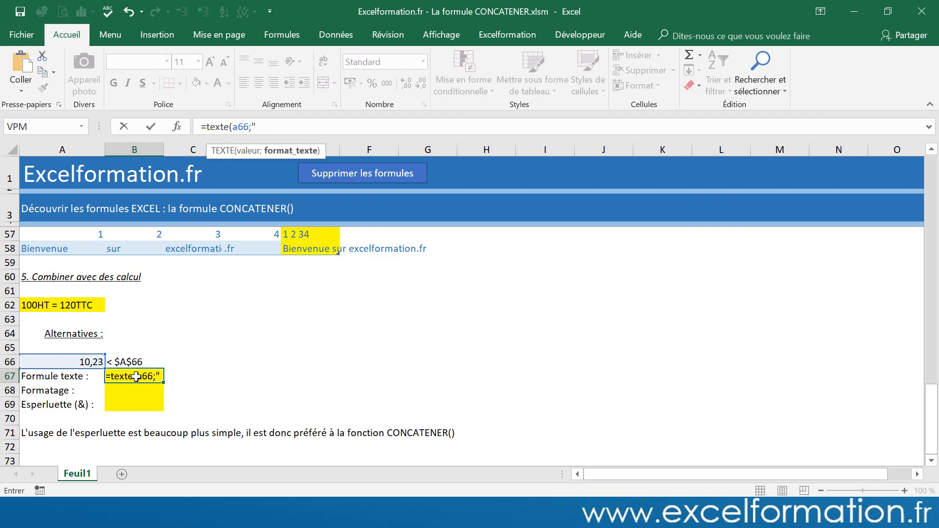
{"action": "type", "text": " 0,00"}
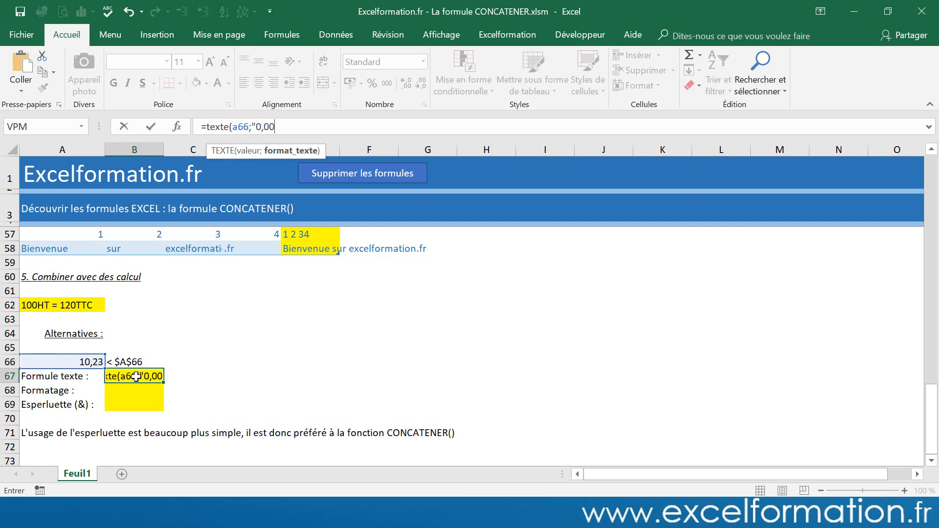
{"action": "type", "text": "€\")"}
{"action": "key", "text": "Return"}
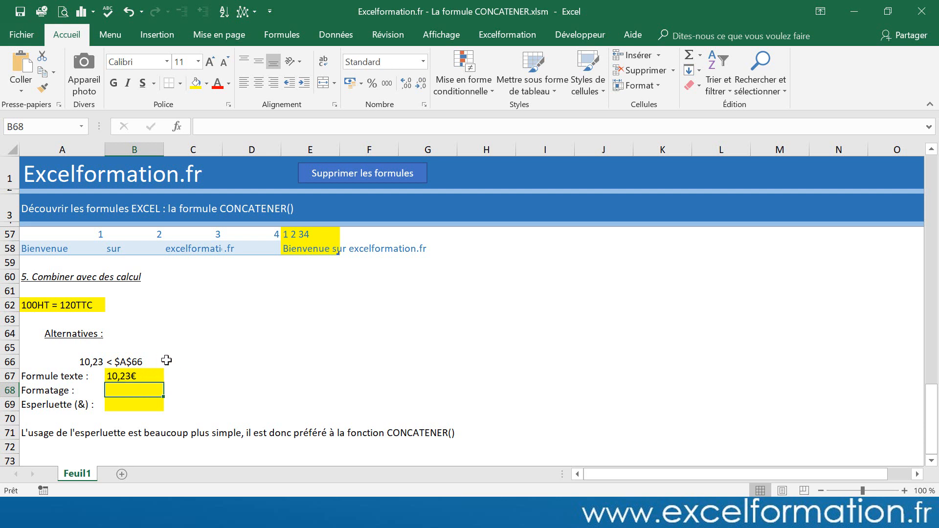
Step: Enter a formula in cell B68 that references cell A66
{"action": "type", "text": "="}
{"action": "left_click", "coordinate": [93, 363]}
{"action": "key", "text": "Return"}
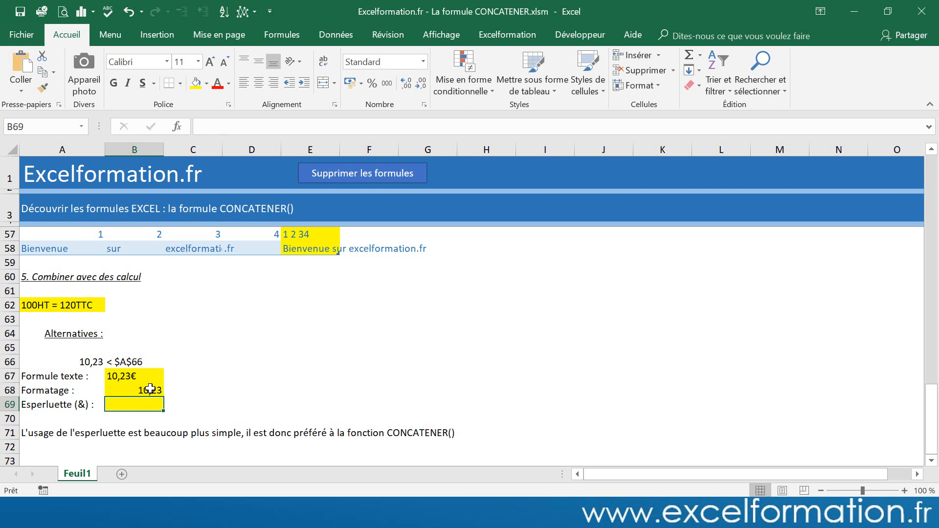
Step: Apply the custom number format 0,00"€ HT" to cell B68
{"action": "right_click", "coordinate": [150, 389]}
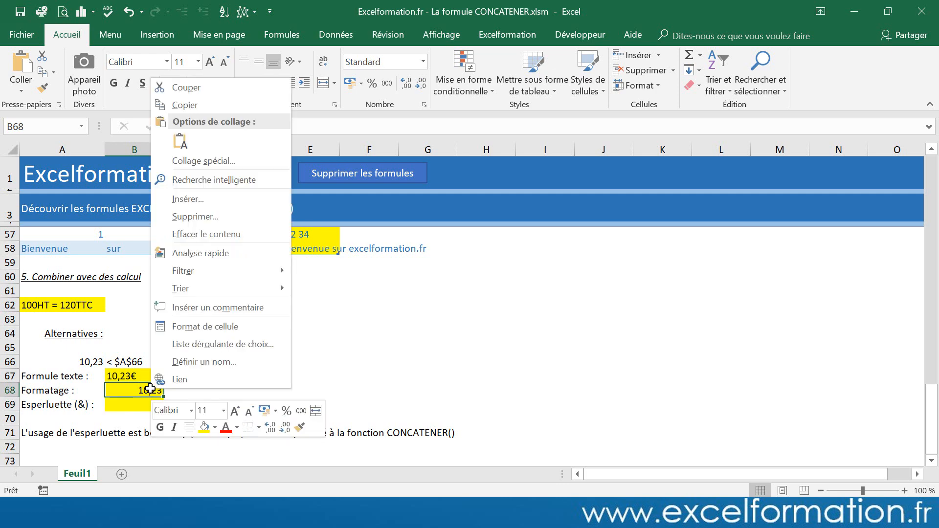
{"action": "left_click", "coordinate": [191, 326]}
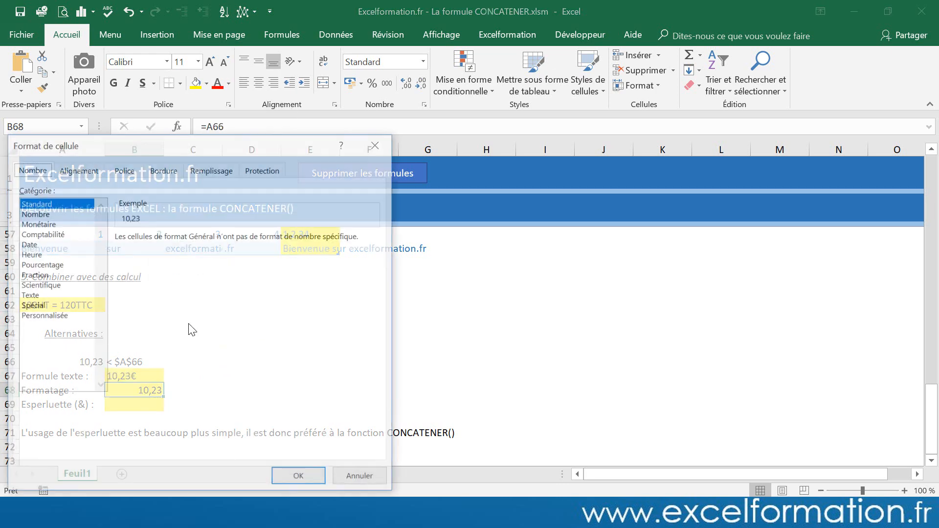
{"action": "left_click", "coordinate": [40, 224]}
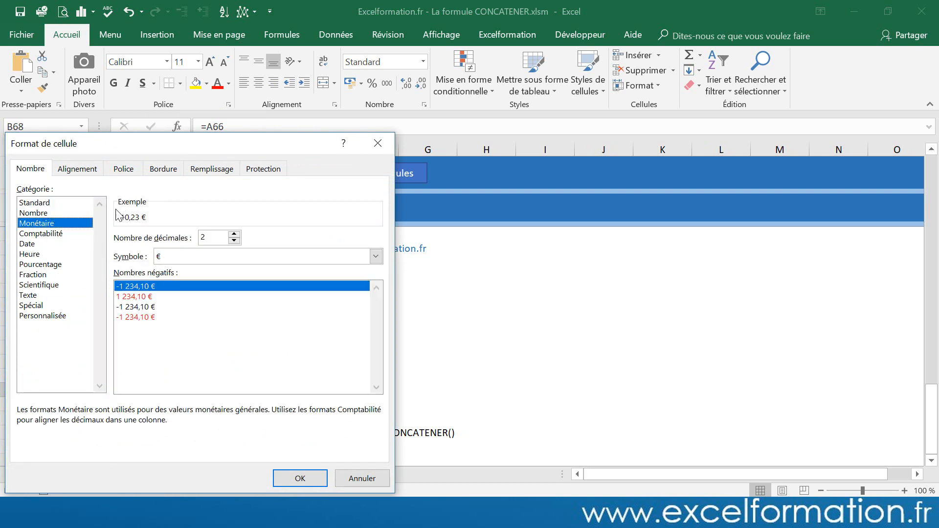
{"action": "left_click", "coordinate": [59, 317]}
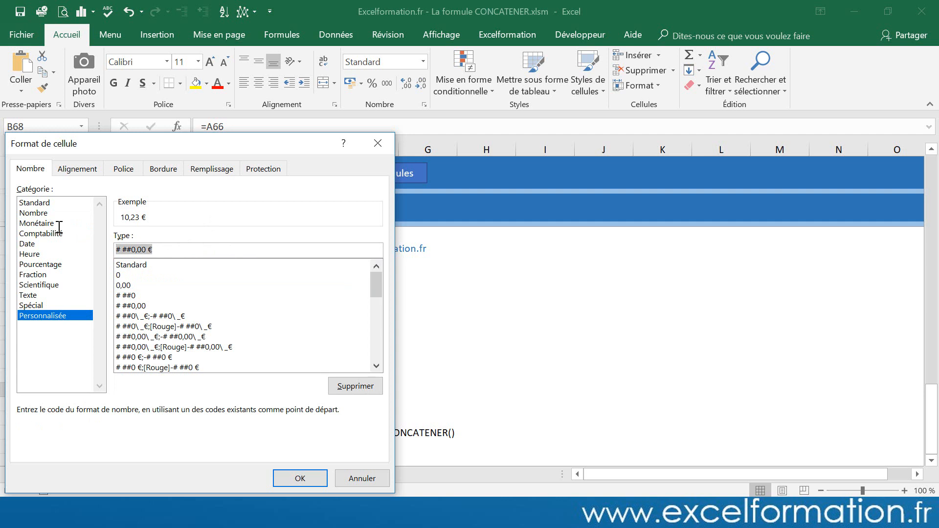
{"action": "type", "text": "0,00"}
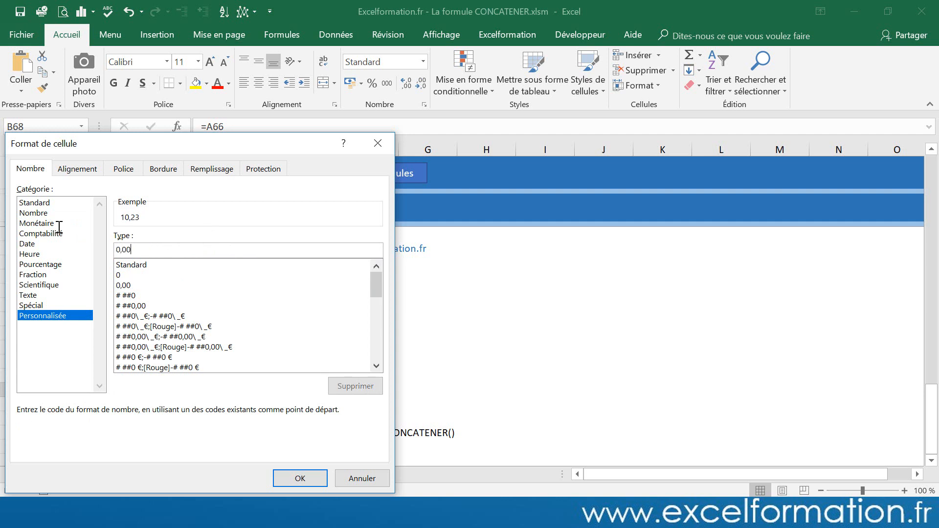
{"action": "type", "text": "\"€ HT\""}
{"action": "left_click", "coordinate": [294, 476]}
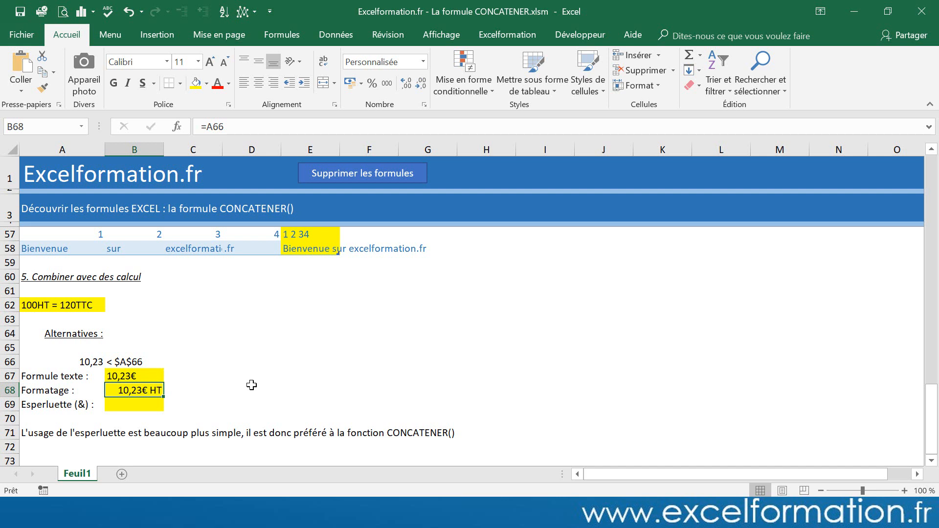
Step: Enter a formula in cell B69 that joins A66 and the text "€" with the & operator
{"action": "left_click", "coordinate": [155, 406]}
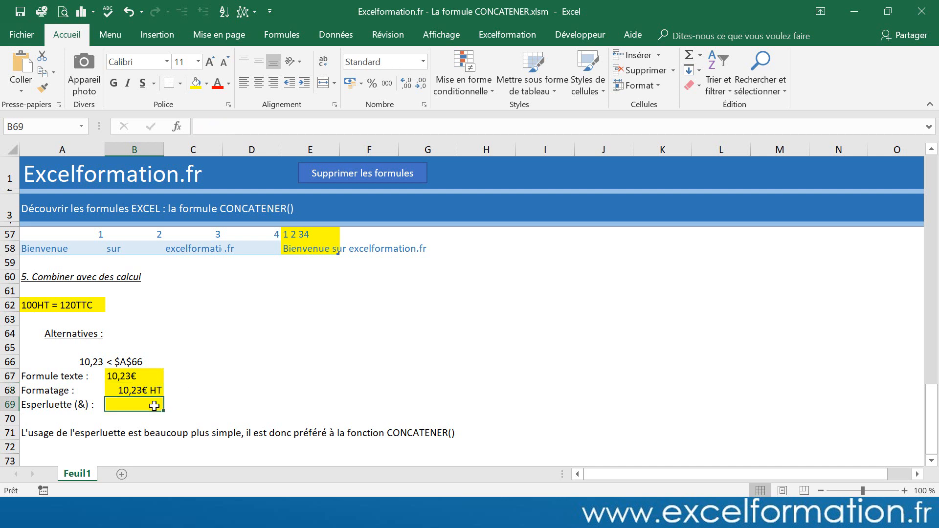
{"action": "type", "text": "="}
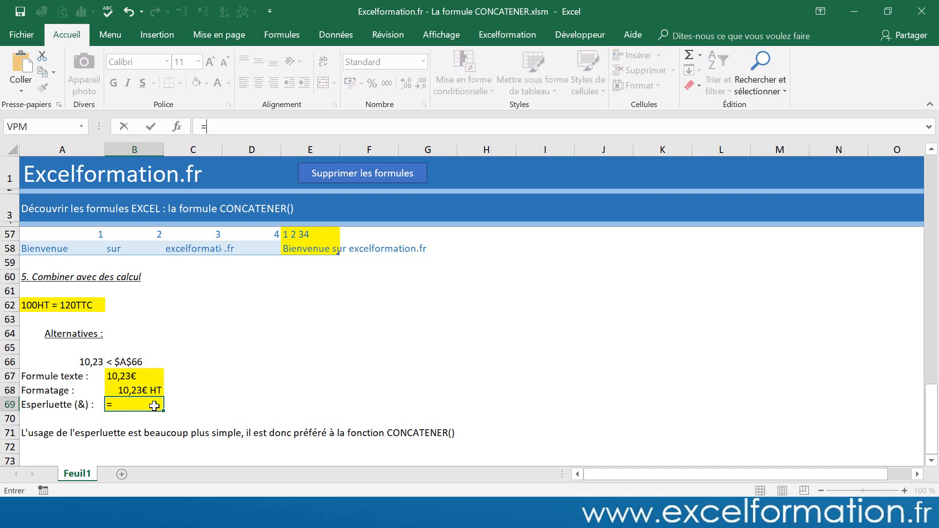
{"action": "left_click", "coordinate": [74, 363]}
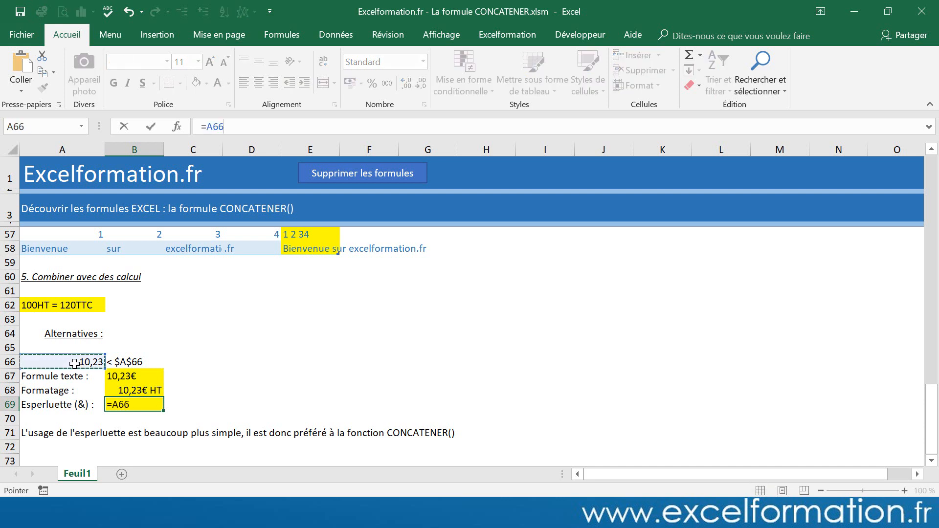
{"action": "type", "text": "&\"€"}
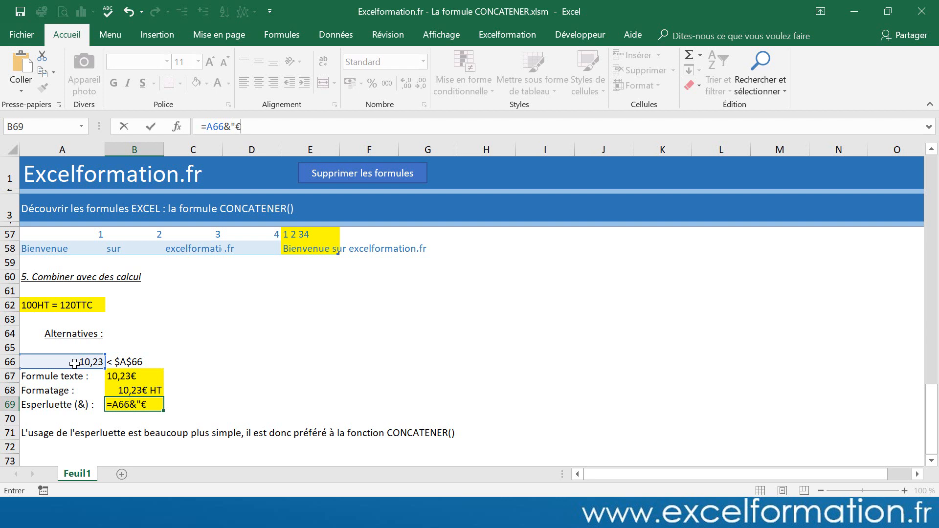
{"action": "type", "text": "\""}
{"action": "key", "text": "Return"}
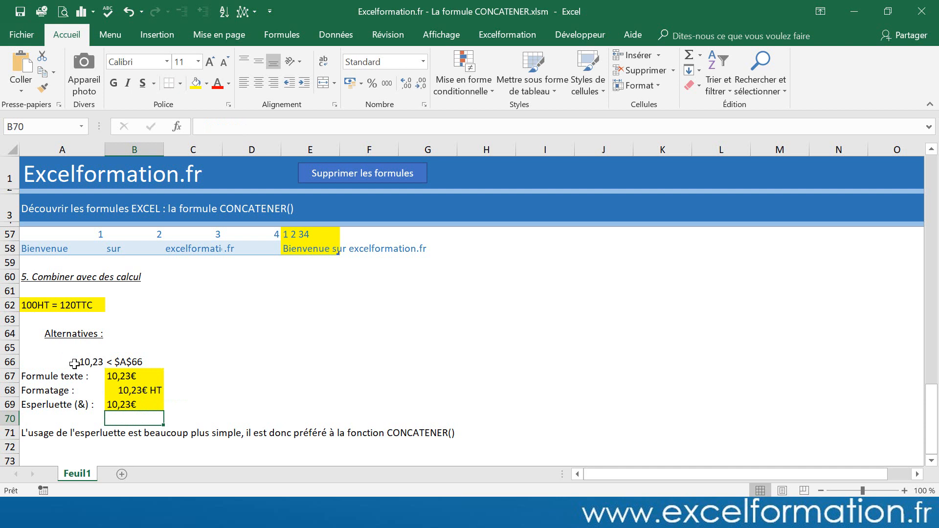